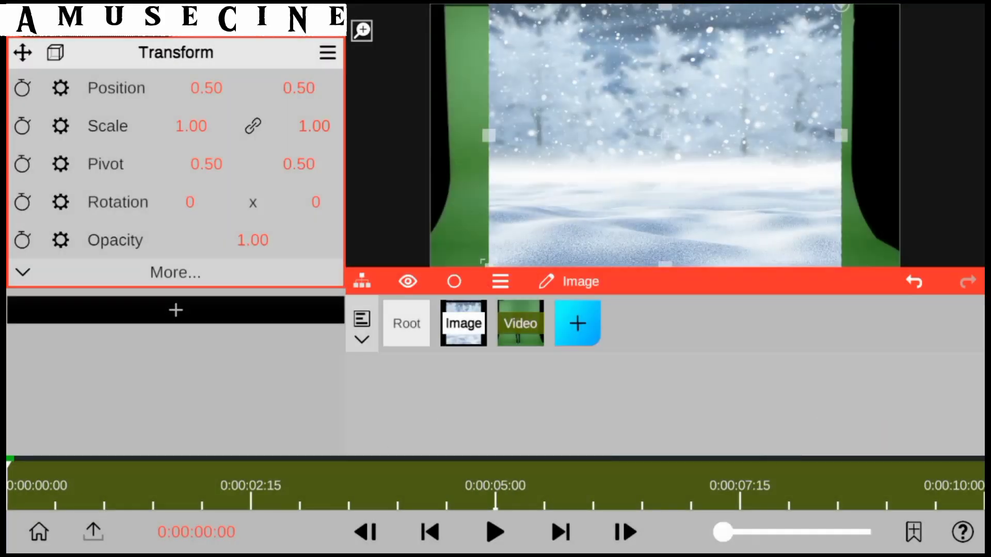
# Step: Stretch the snow Image to 1.40 width with scale unlinked, and order it after Video
pyautogui.click(253, 126)
pyautogui.moveTo(253, 135); pyautogui.dragTo(413, 151)
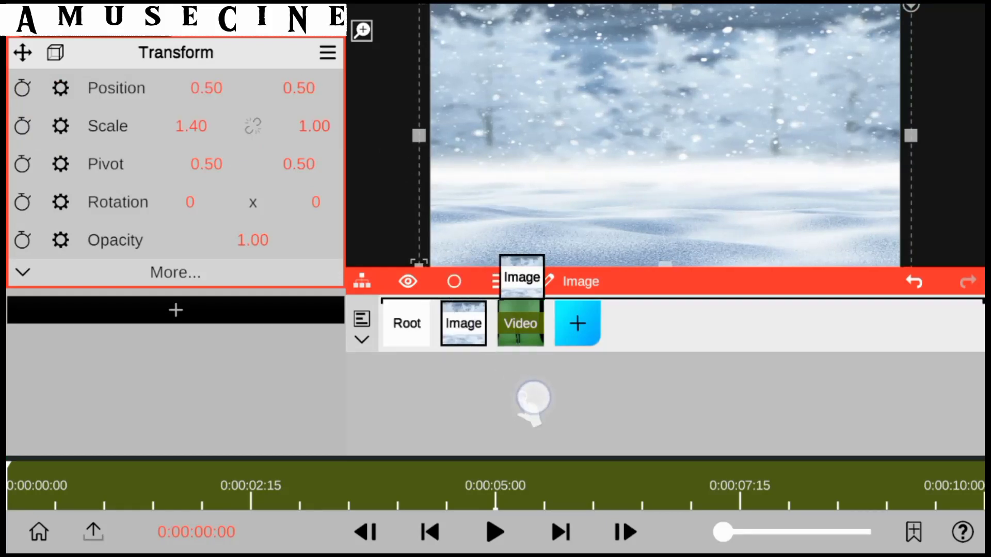
pyautogui.moveTo(463, 323); pyautogui.dragTo(521, 323)
# Step: Set the project's preview render mode to All Layers
pyautogui.click(407, 324)
pyautogui.click(278, 201)
pyautogui.click(176, 105)
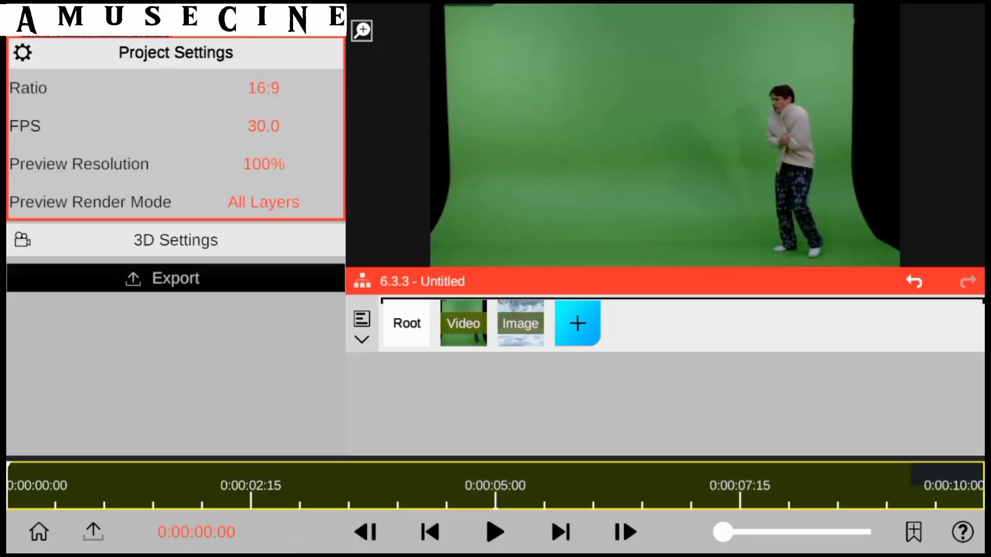
# Step: Add a Chroma Key effect to the green-screen Video layer
pyautogui.click(463, 324)
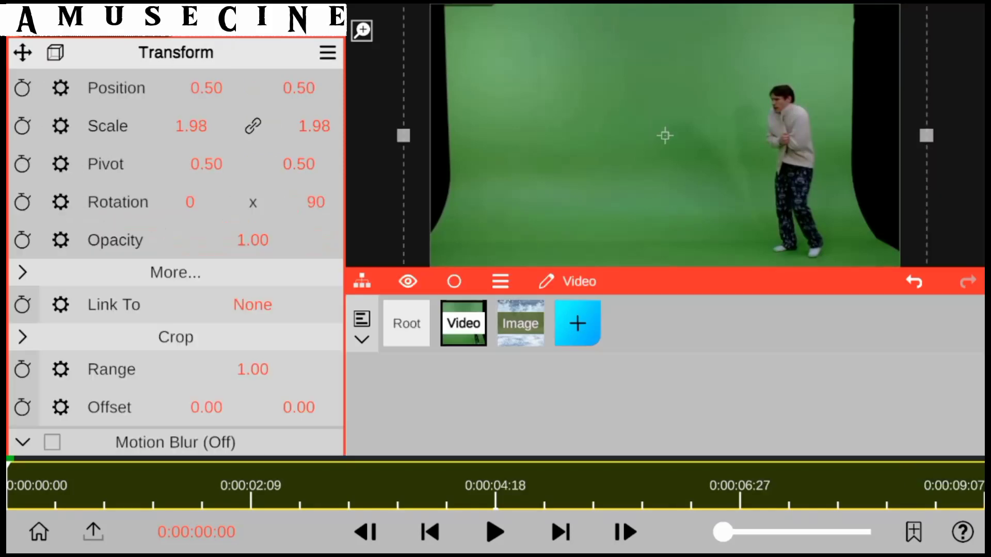
pyautogui.click(176, 52)
pyautogui.click(155, 126)
pyautogui.click(106, 68)
pyautogui.click(82, 139)
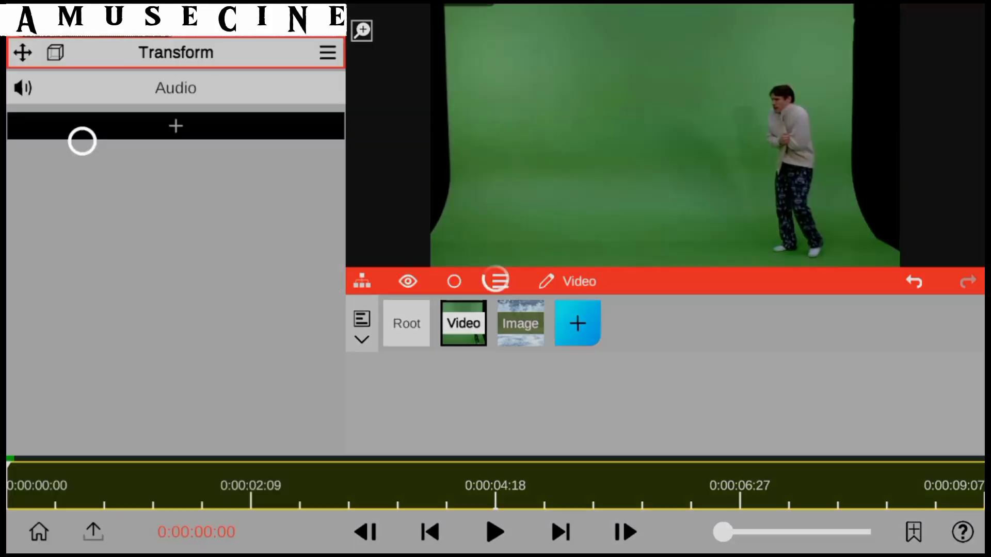
# Step: Key out the sampled green backdrop with Red Intensity 0.59 and Blue Intensity 0.67
pyautogui.click(331, 196)
pyautogui.click(106, 413)
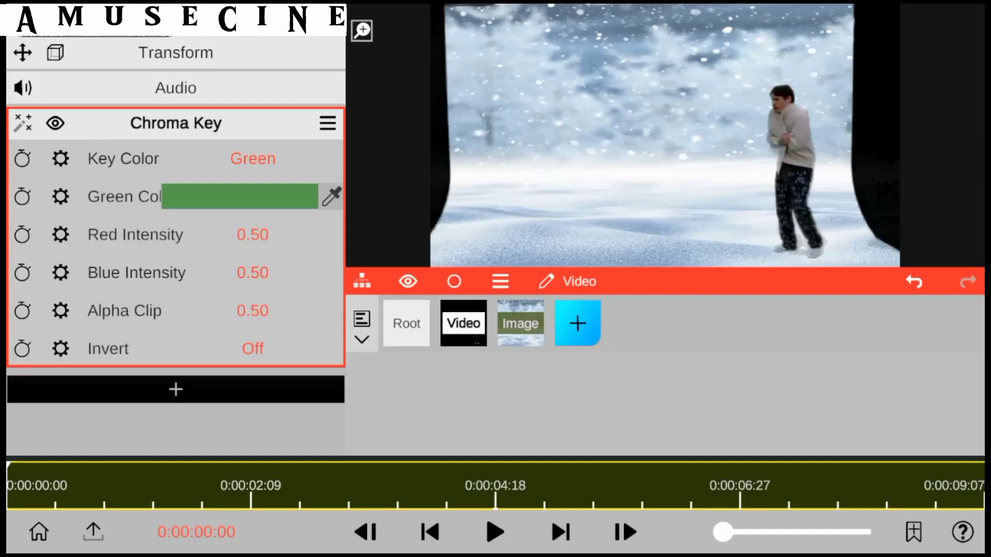
pyautogui.moveTo(261, 234)
pyautogui.mouseDown()
pyautogui.moveTo(275, 283)
pyautogui.moveTo(261, 238)
pyautogui.mouseUp()
pyautogui.moveTo(253, 310); pyautogui.dragTo(277, 204)
pyautogui.moveTo(253, 273); pyautogui.dragTo(284, 200)
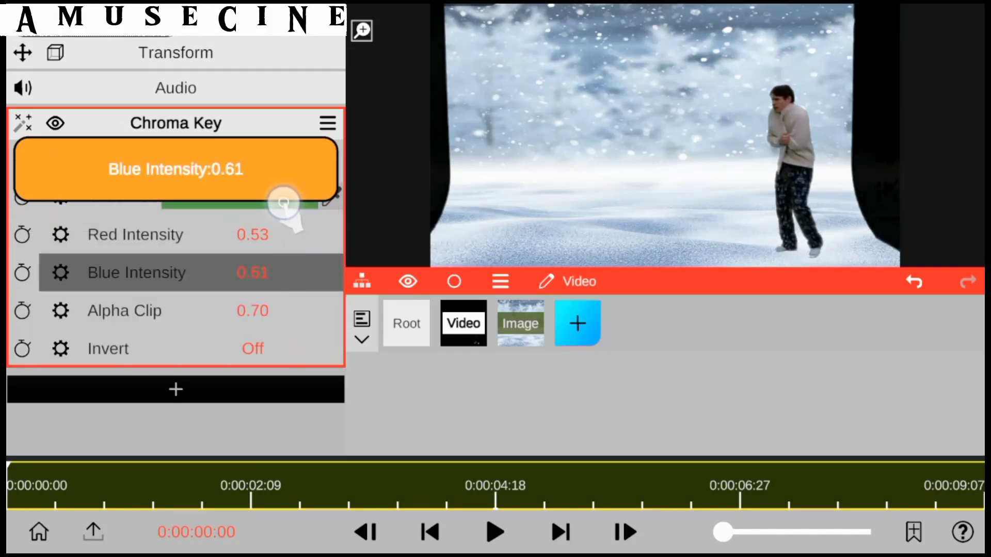
# Step: Raise Chroma Key Alpha Clip to 0.86, leaving the key uninverted
pyautogui.moveTo(253, 311); pyautogui.dragTo(283, 219)
pyautogui.moveTo(253, 272); pyautogui.dragTo(272, 215)
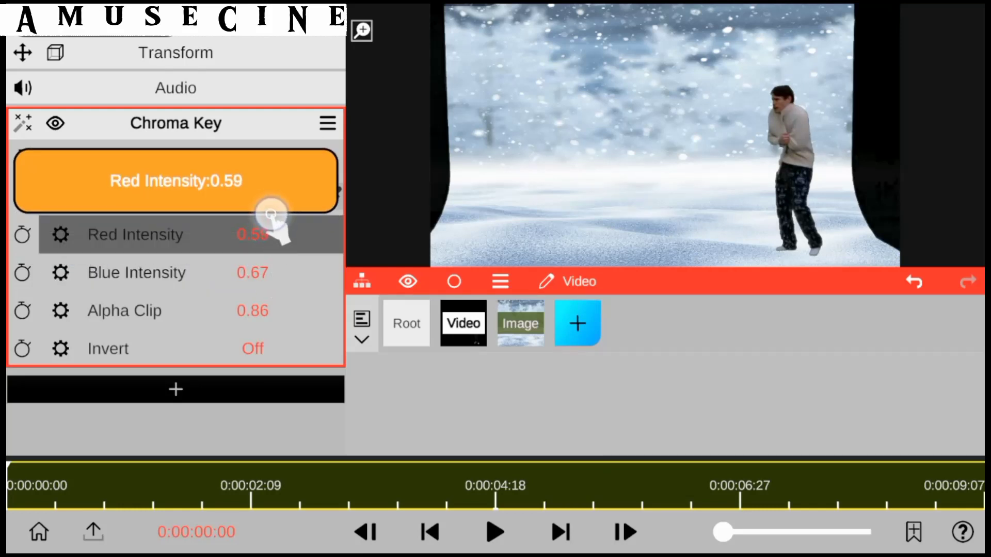
pyautogui.click(253, 348)
pyautogui.click(253, 349)
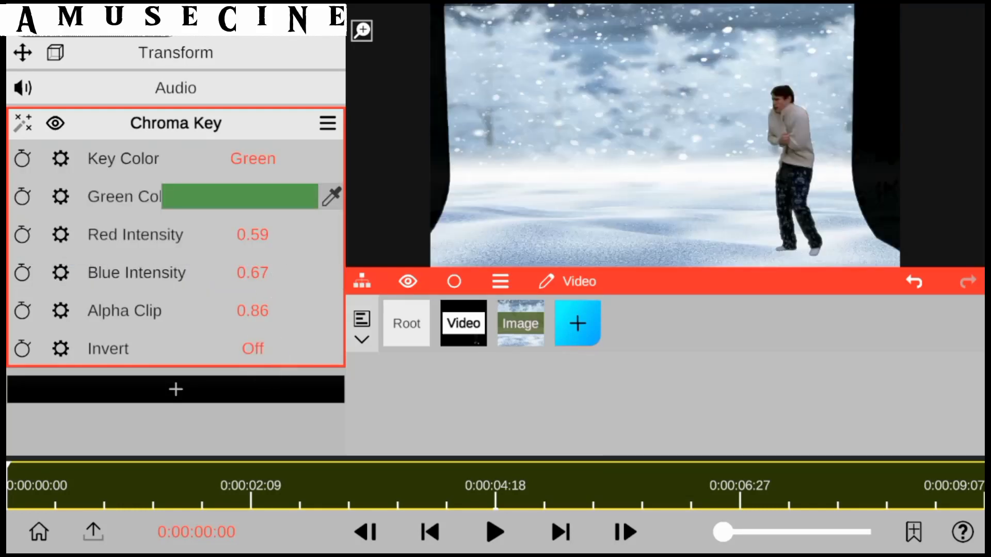
pyautogui.click(176, 123)
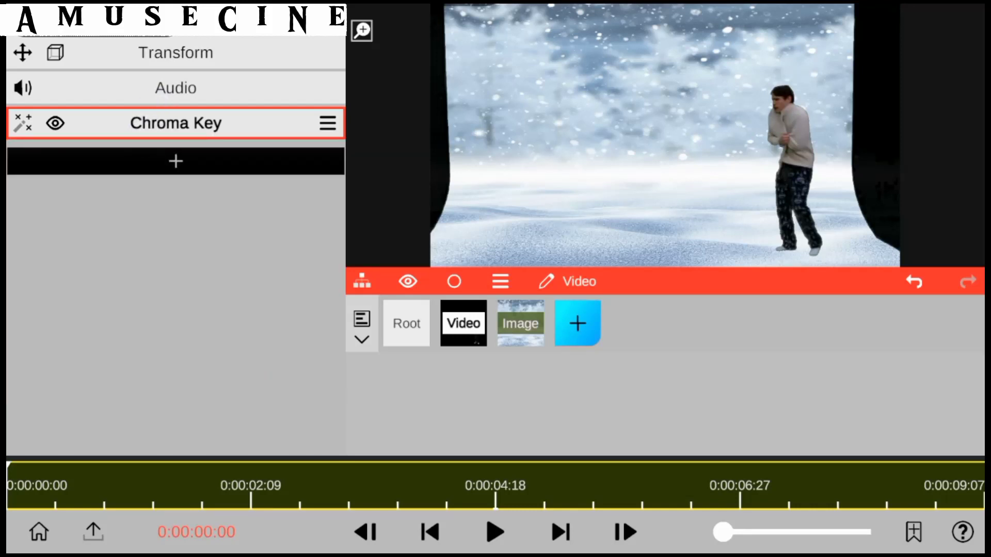
pyautogui.click(176, 161)
# Step: Apply the Cold_M filter preset to the Video layer at 0.90 blending
pyautogui.click(91, 286)
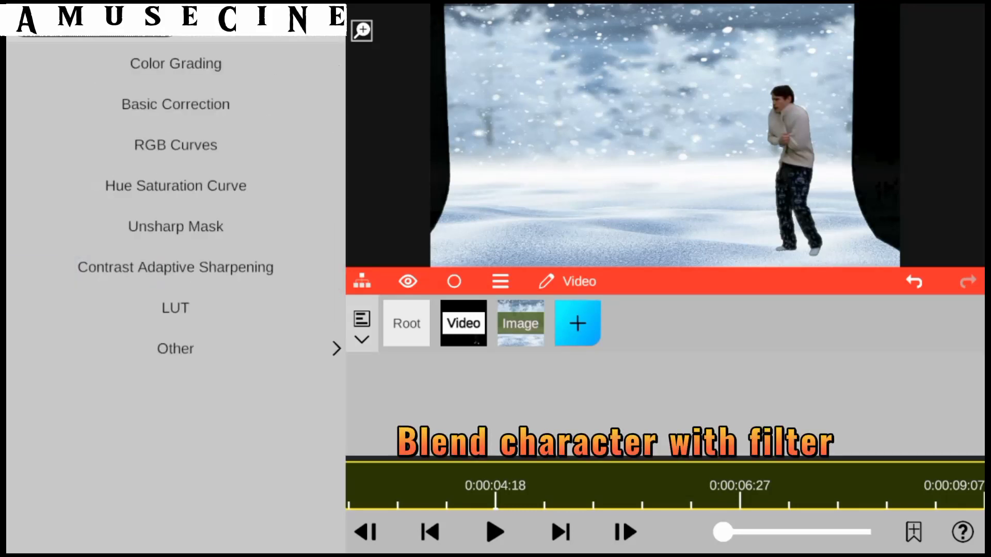
pyautogui.click(175, 347)
pyautogui.click(196, 75)
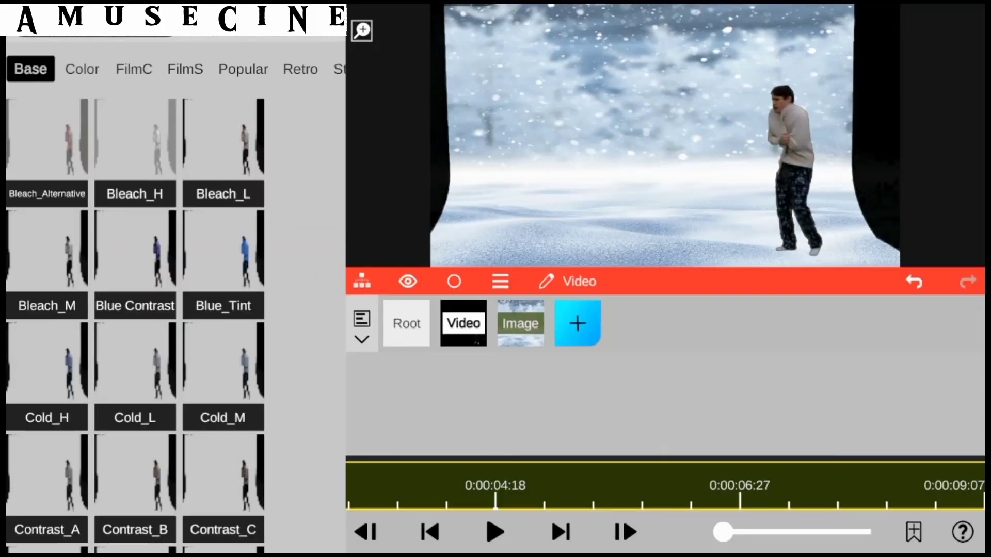
pyautogui.click(223, 372)
pyautogui.moveTo(261, 230); pyautogui.dragTo(265, 300)
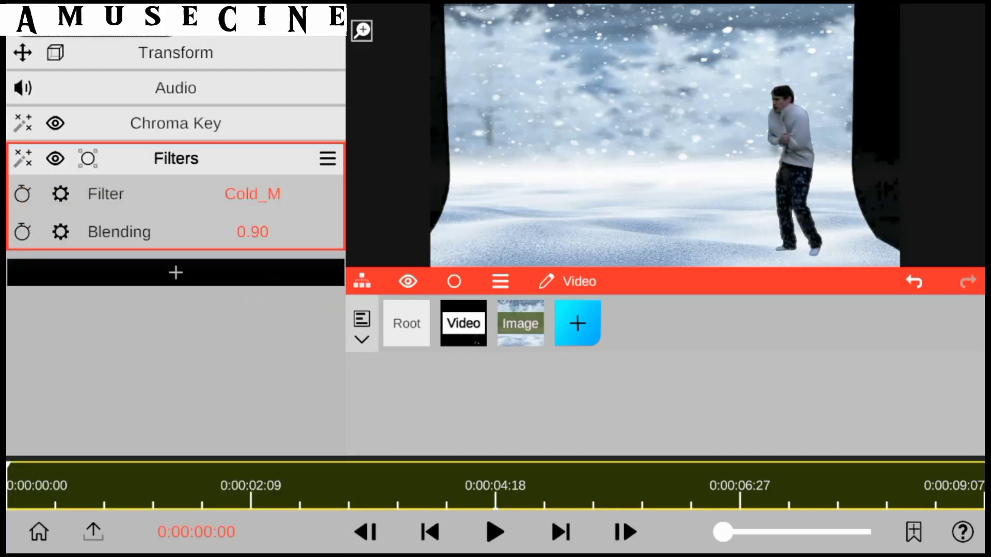
pyautogui.click(176, 157)
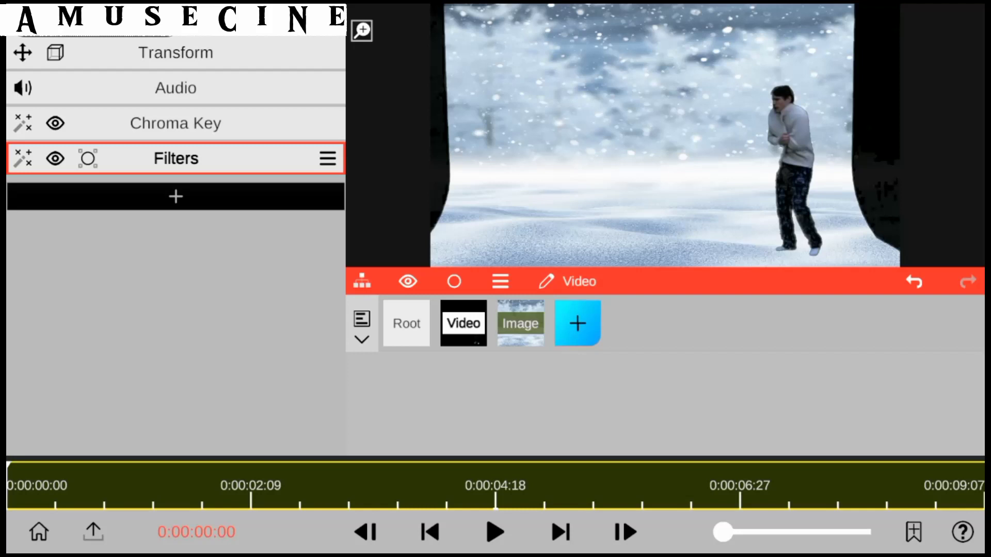
# Step: Move the keyed man to position 0.63/0.46
pyautogui.click(247, 54)
pyautogui.moveTo(206, 87); pyautogui.dragTo(222, 88)
pyautogui.moveTo(298, 88); pyautogui.dragTo(309, 146)
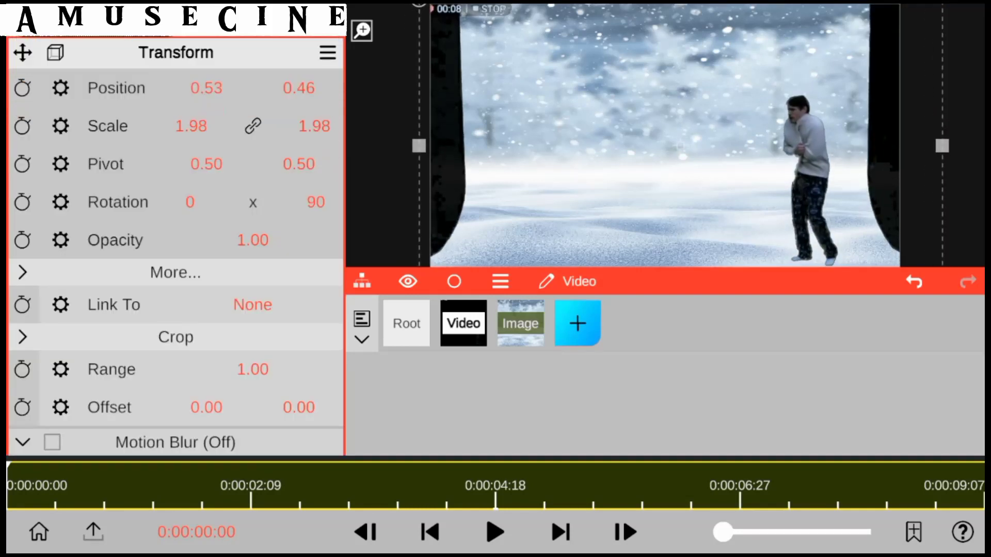
pyautogui.moveTo(206, 87); pyautogui.dragTo(274, 84)
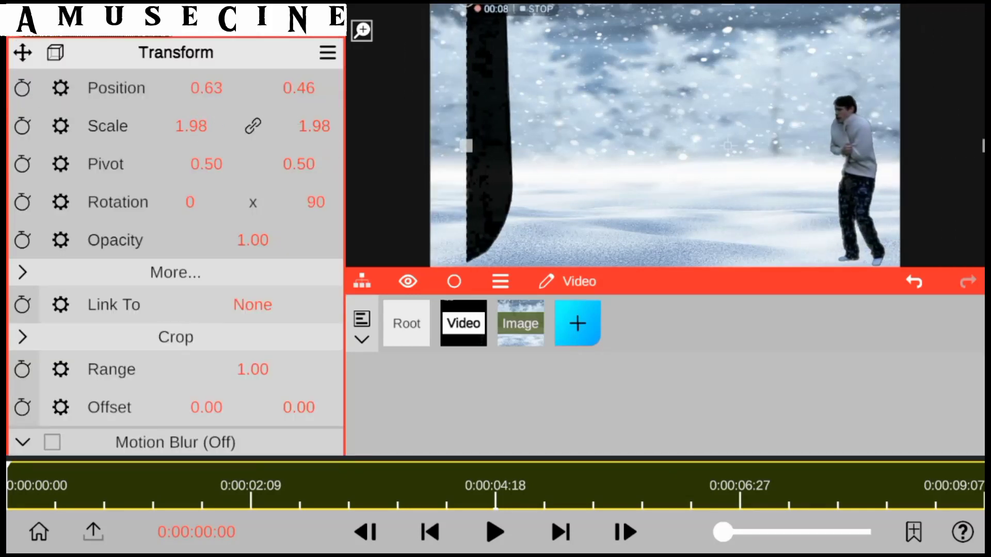
# Step: Scale the man down to 0.60 and set the crop Range to 0.64
pyautogui.moveTo(191, 126); pyautogui.dragTo(190, 221)
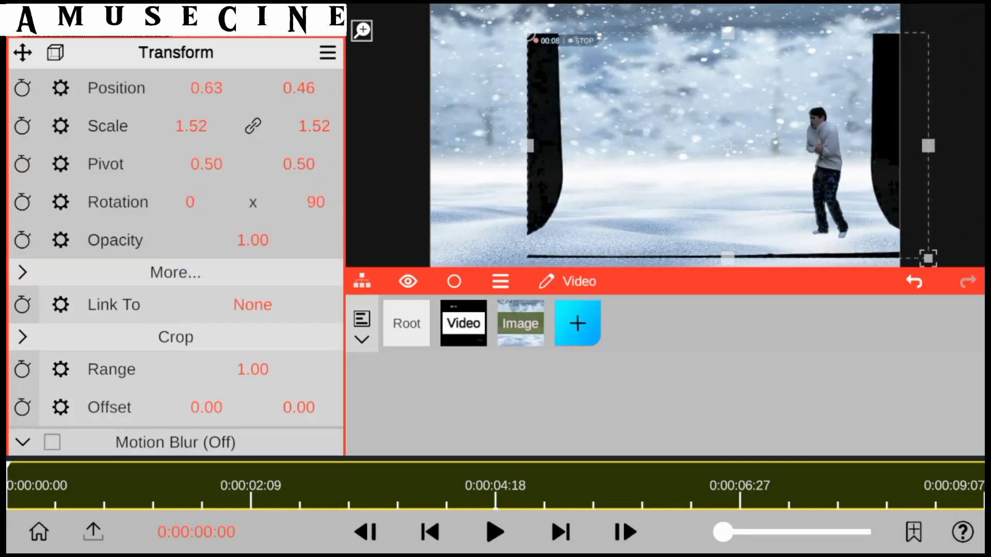
pyautogui.moveTo(310, 124)
pyautogui.mouseDown()
pyautogui.moveTo(321, 158)
pyautogui.moveTo(364, 98)
pyautogui.mouseUp()
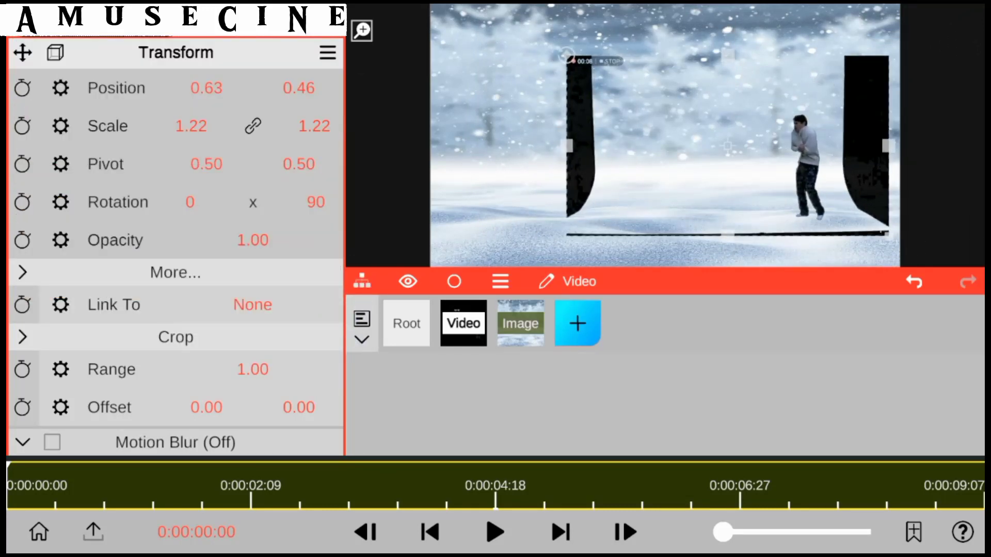
pyautogui.scroll(-3, 175, 309)
pyautogui.moveTo(191, 126)
pyautogui.mouseDown()
pyautogui.moveTo(218, 166)
pyautogui.moveTo(215, 204)
pyautogui.mouseUp()
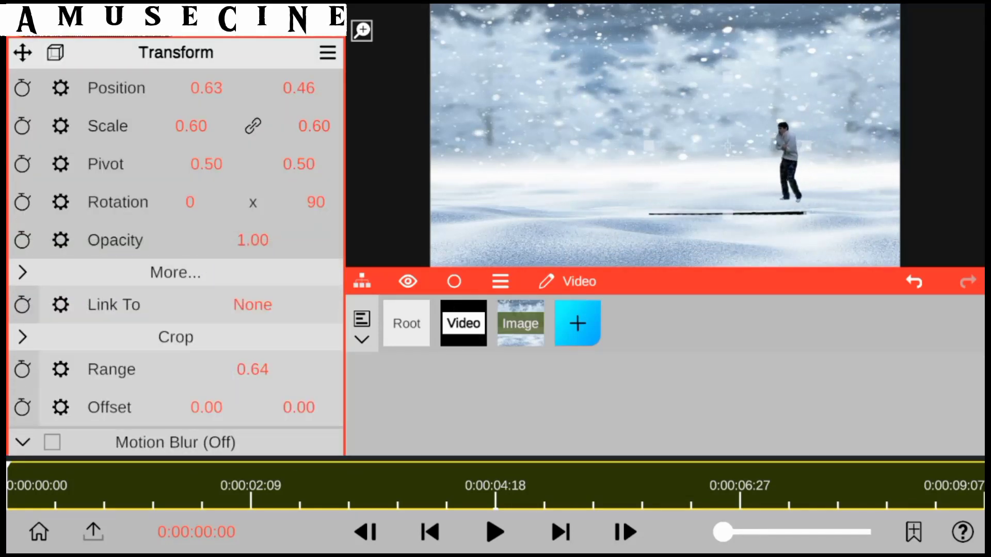
pyautogui.moveTo(298, 164); pyautogui.dragTo(320, 144)
pyautogui.scroll(-4, 176, 258)
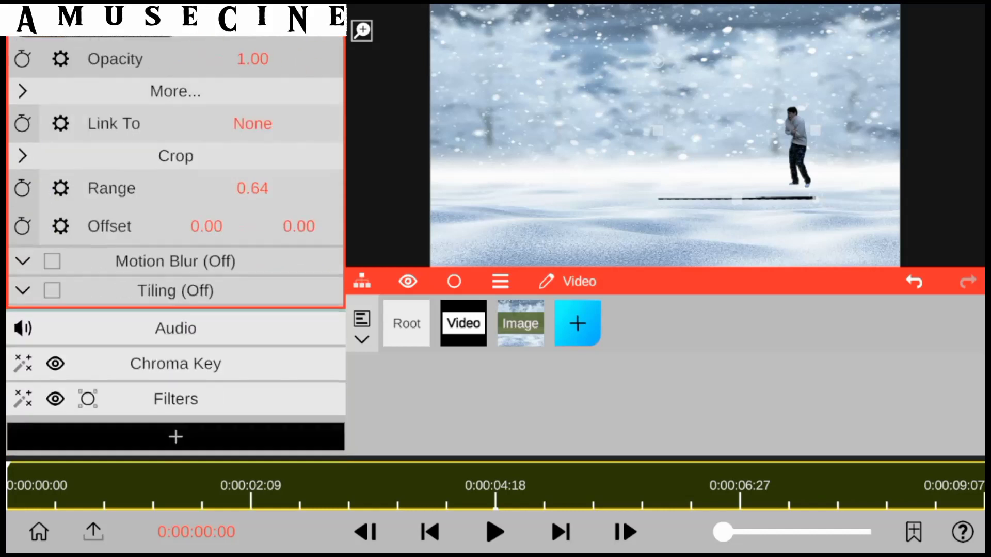
pyautogui.scroll(4, 176, 258)
pyautogui.click(175, 52)
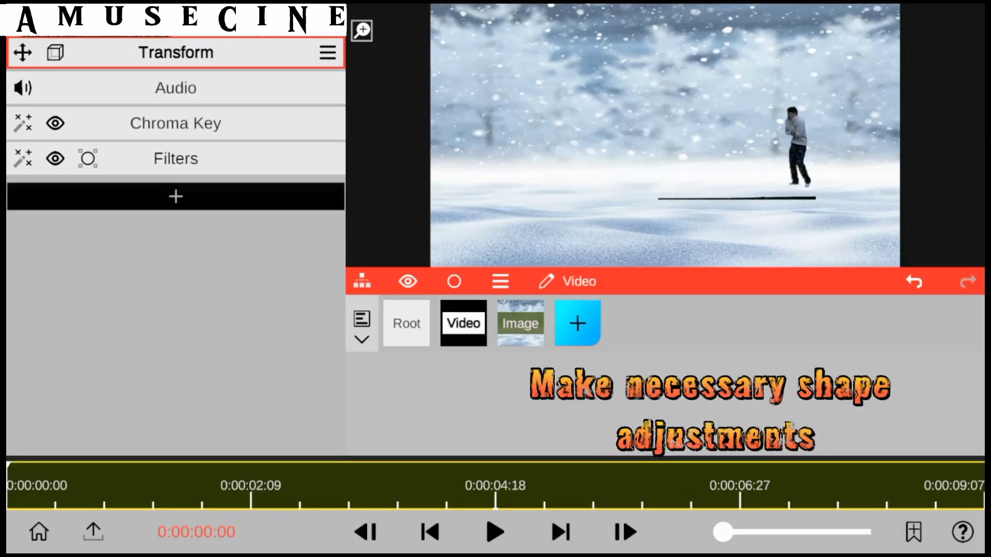
# Step: Add a Linear Shape Mask to the Video layer
pyautogui.click(175, 196)
pyautogui.click(91, 177)
pyautogui.click(97, 104)
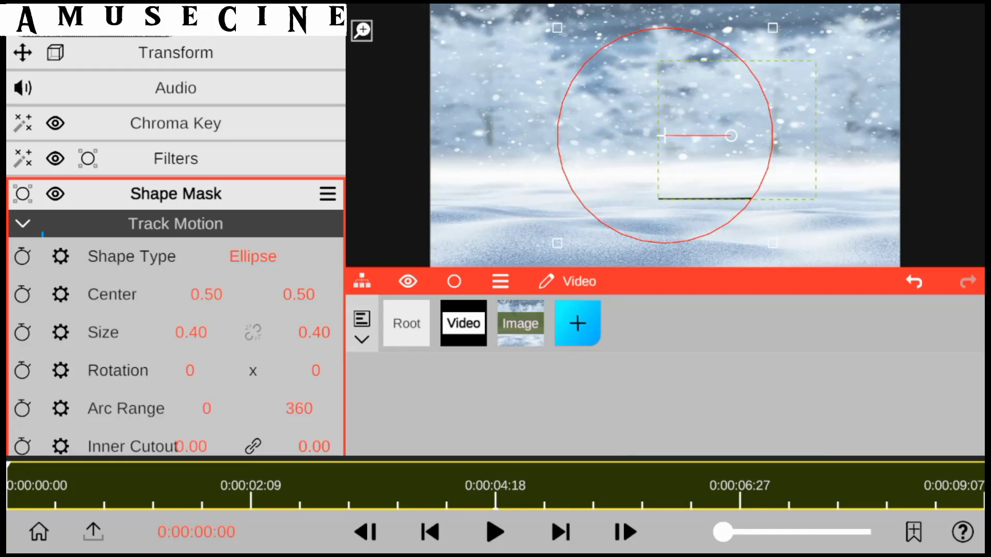
pyautogui.click(252, 257)
pyautogui.click(175, 185)
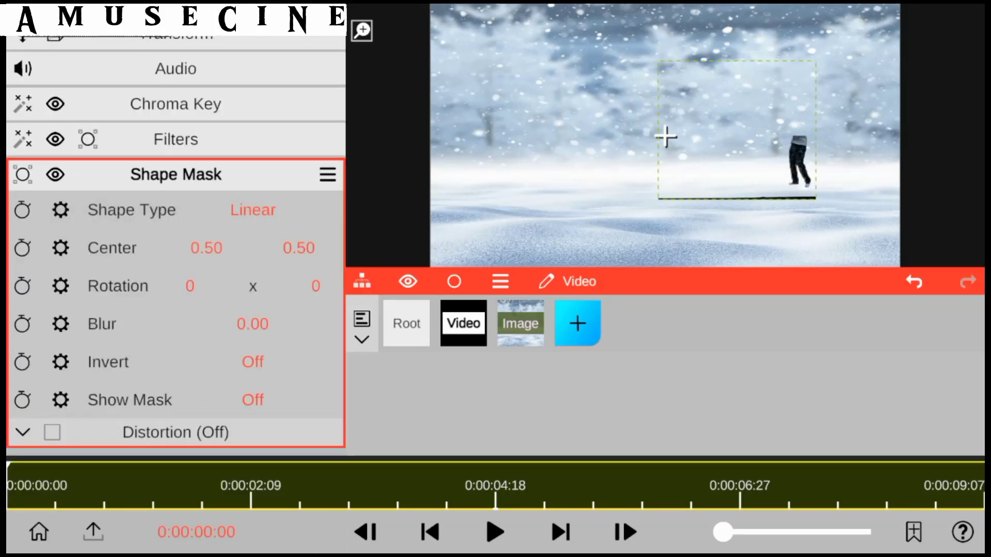
# Step: Set the inverted mask to Center Y 0.31 with Blur 0.05
pyautogui.moveTo(666, 136); pyautogui.dragTo(666, 215)
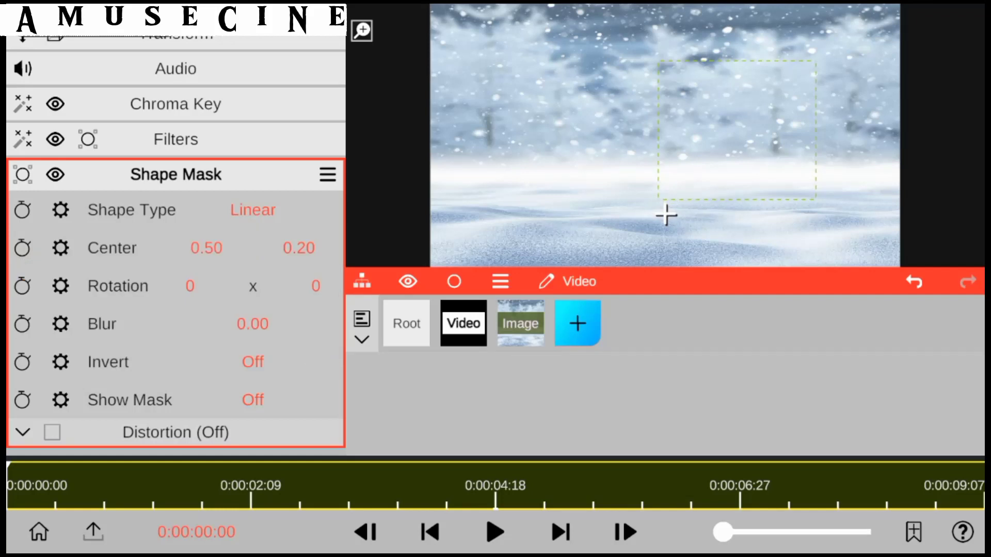
pyautogui.moveTo(258, 323); pyautogui.dragTo(283, 320)
pyautogui.moveTo(304, 248)
pyautogui.mouseDown()
pyautogui.moveTo(320, 222)
pyautogui.moveTo(316, 242)
pyautogui.mouseUp()
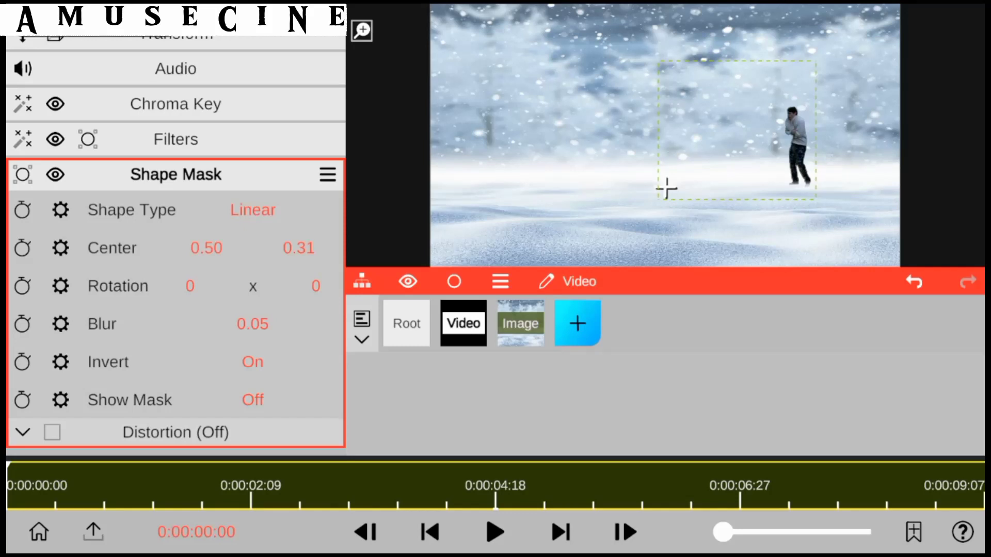
pyautogui.click(175, 175)
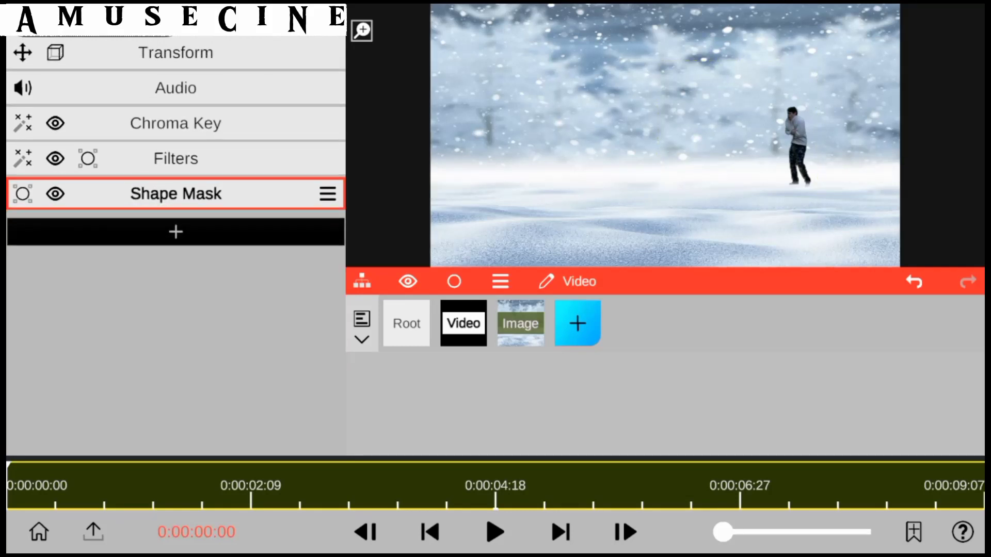
pyautogui.click(520, 323)
# Step: Give the snow Image layer a Linear Shape Mask at center 0.50/0.37 with blur 0.16
pyautogui.click(176, 311)
pyautogui.click(52, 176)
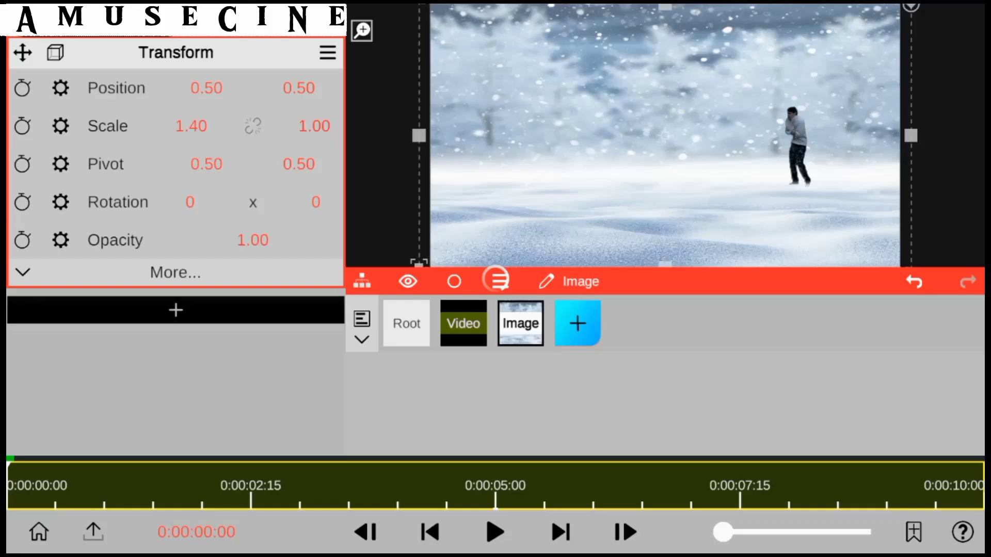
pyautogui.click(252, 122)
pyautogui.click(175, 186)
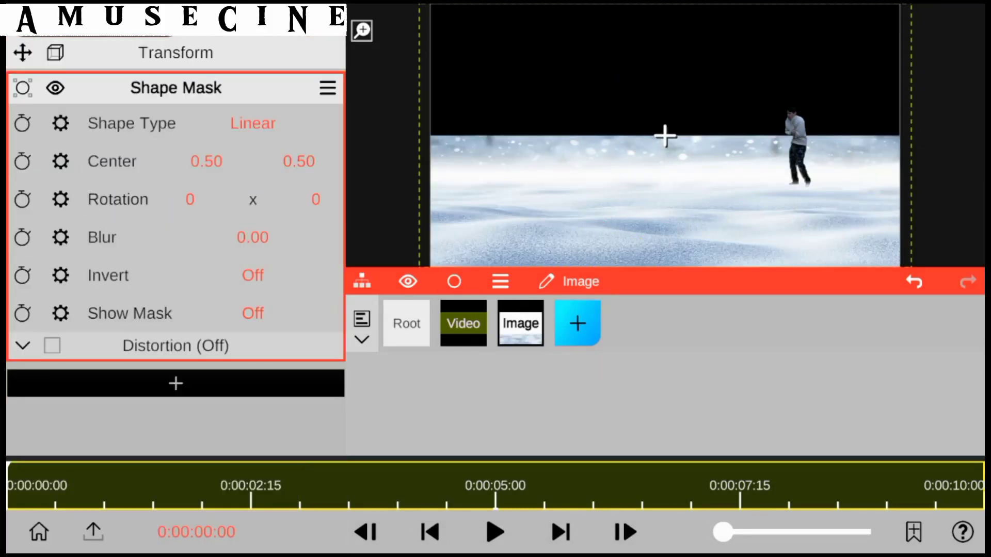
pyautogui.moveTo(299, 161)
pyautogui.mouseDown()
pyautogui.moveTo(327, 227)
pyautogui.moveTo(294, 184)
pyautogui.mouseUp()
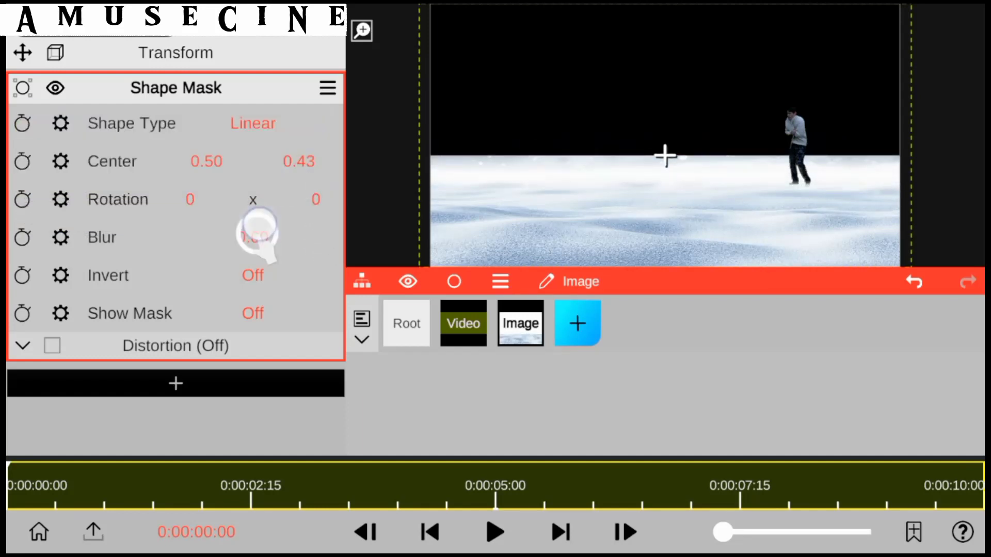
pyautogui.moveTo(257, 232); pyautogui.dragTo(203, 111)
pyautogui.moveTo(254, 235)
pyautogui.mouseDown()
pyautogui.moveTo(200, 122)
pyautogui.moveTo(215, 210)
pyautogui.mouseUp()
pyautogui.moveTo(298, 162); pyautogui.dragTo(310, 180)
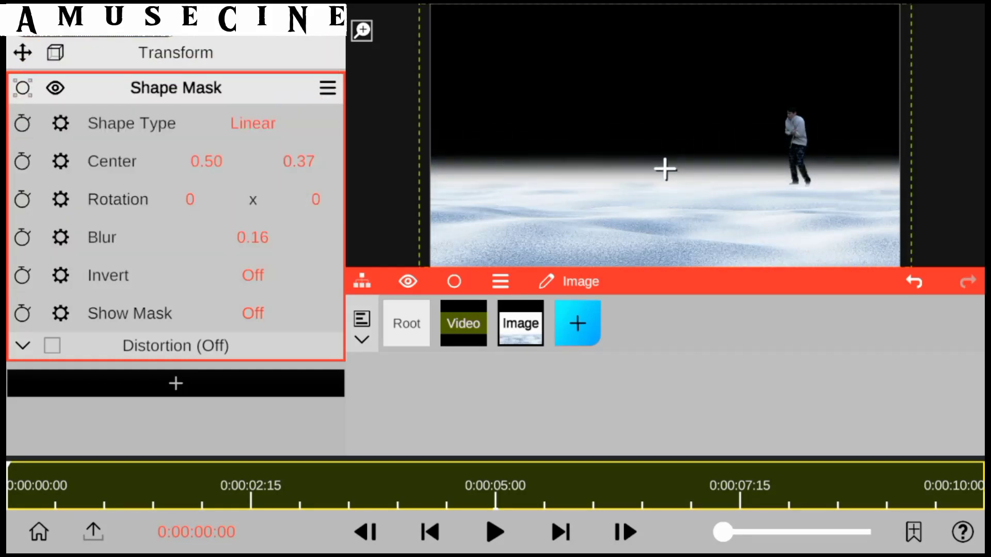
pyautogui.click(175, 88)
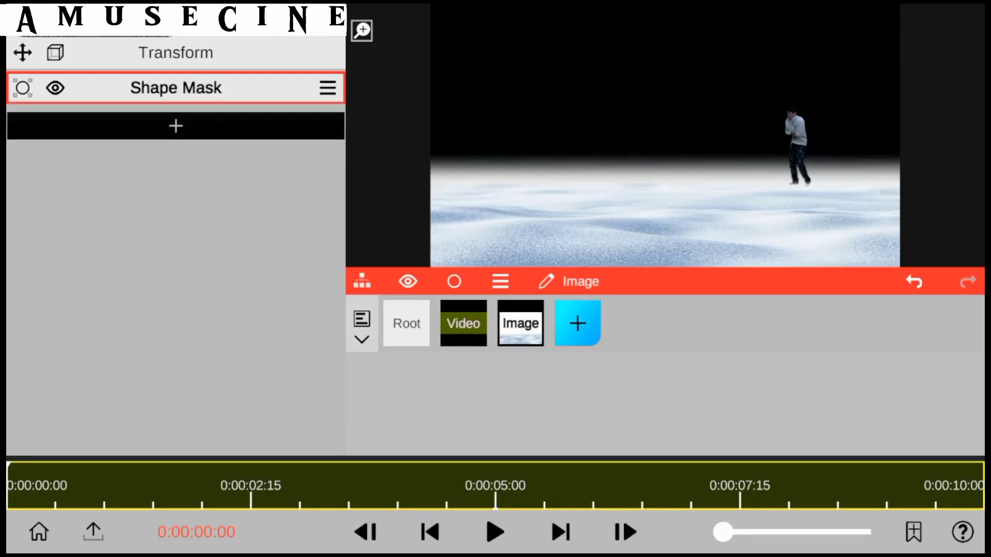
# Step: Add the Asset Store Nature Snow effect with Amount 0.86
pyautogui.click(175, 126)
pyautogui.click(49, 125)
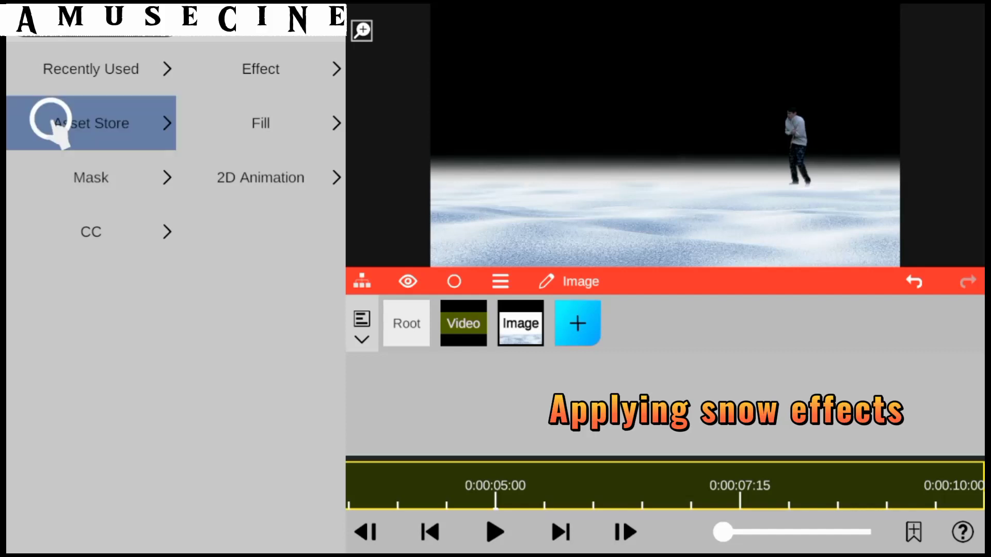
pyautogui.click(205, 67)
pyautogui.click(135, 408)
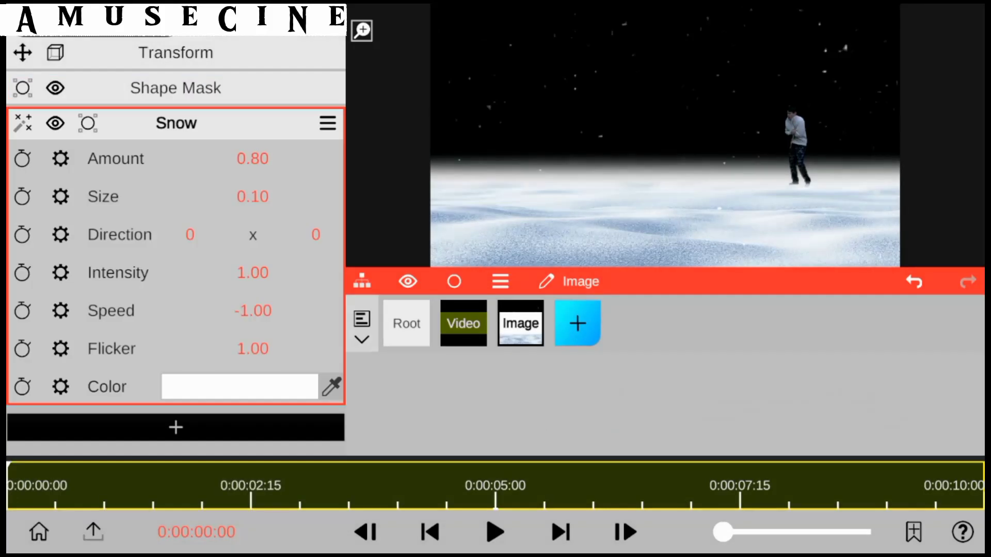
pyautogui.click(250, 158)
pyautogui.click(849, 241)
# Step: Set the falling snow's Direction to -99
pyautogui.moveTo(191, 235)
pyautogui.mouseDown()
pyautogui.moveTo(345, 285)
pyautogui.moveTo(322, 384)
pyautogui.mouseUp()
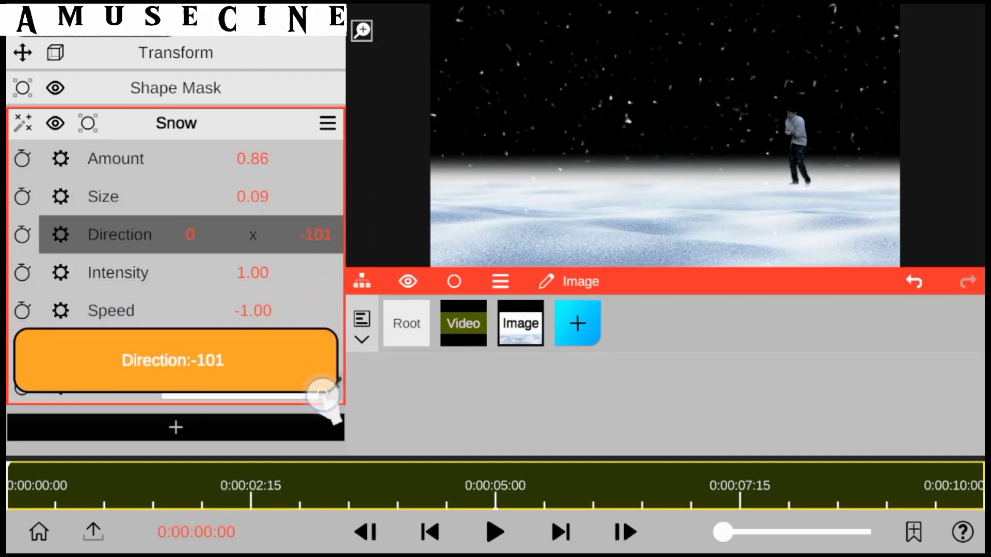
pyautogui.moveTo(322, 384); pyautogui.dragTo(327, 397)
pyautogui.click(316, 235)
pyautogui.write('9')
pyautogui.press('Return')
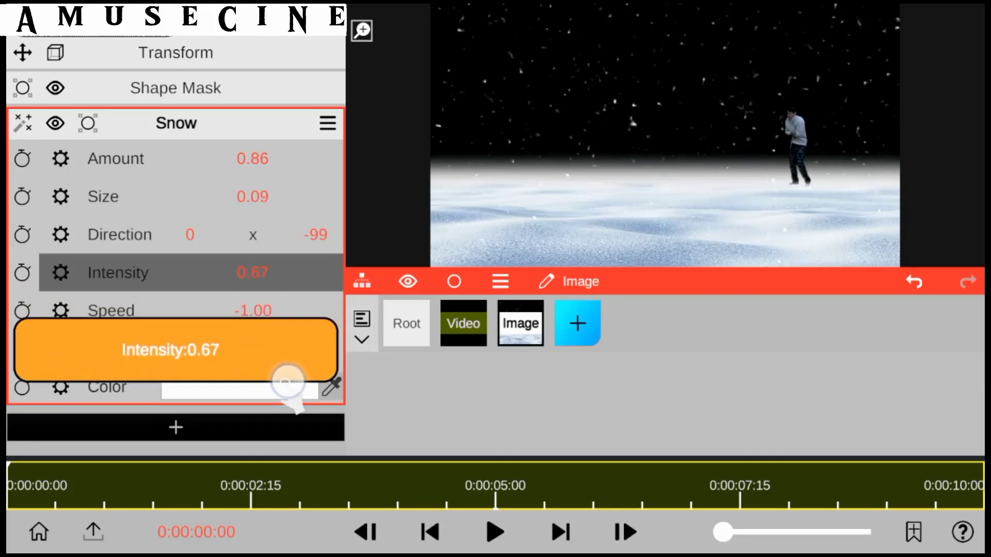
# Step: Lower snow Intensity to 0.72 and sample a pale snow colour from the scene
pyautogui.moveTo(262, 315); pyautogui.dragTo(287, 387)
pyautogui.click(240, 387)
pyautogui.click(27, 249)
pyautogui.click(103, 490)
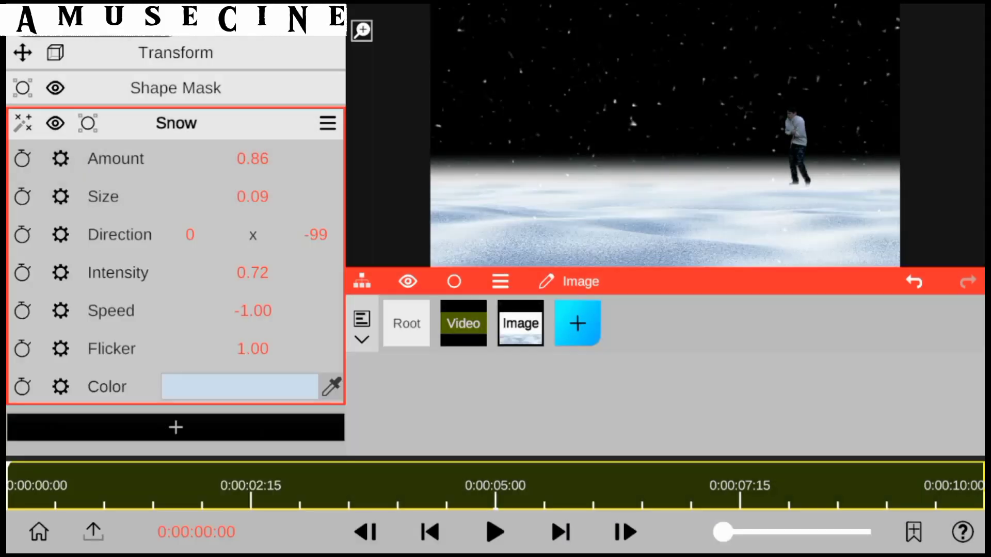
pyautogui.click(176, 123)
# Step: Add a Smoke effect to the Image layer coloured light blue
pyautogui.click(176, 161)
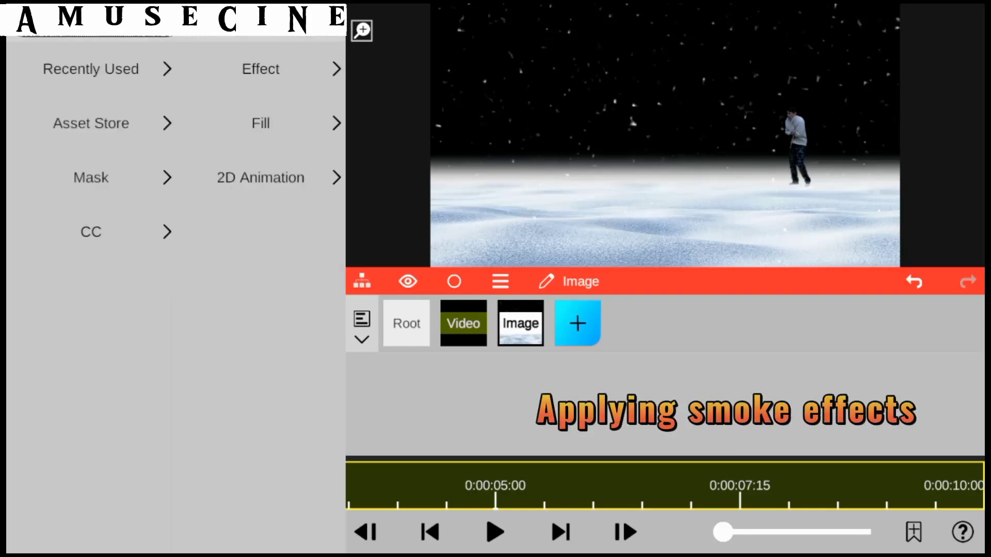
pyautogui.click(260, 68)
pyautogui.click(47, 263)
pyautogui.click(333, 235)
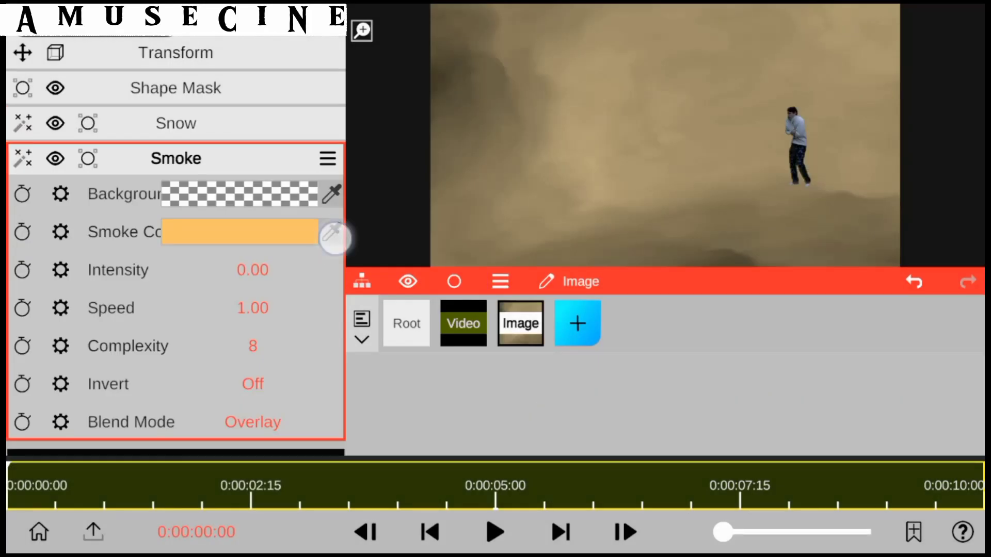
pyautogui.click(275, 412)
pyautogui.click(240, 230)
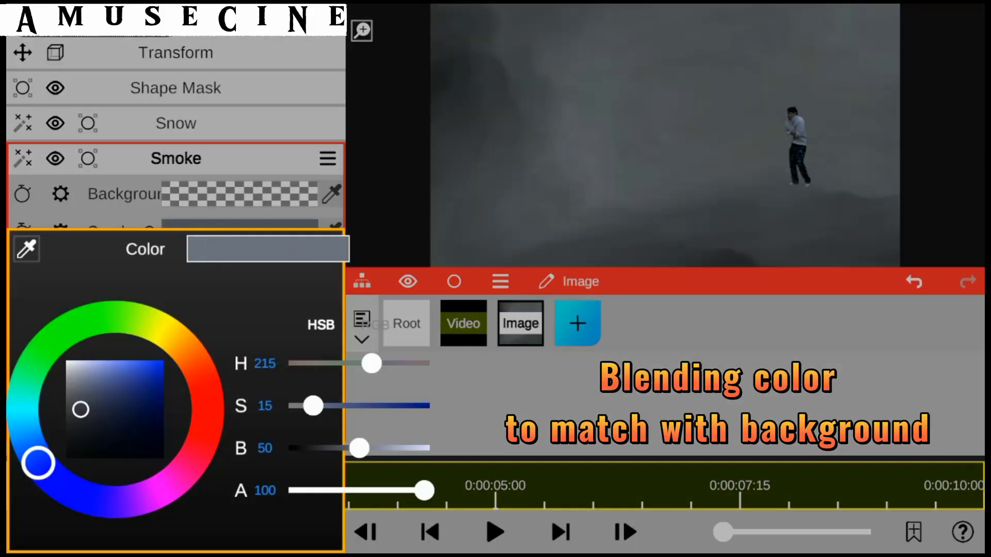
pyautogui.moveTo(80, 409); pyautogui.dragTo(83, 367)
pyautogui.click(666, 134)
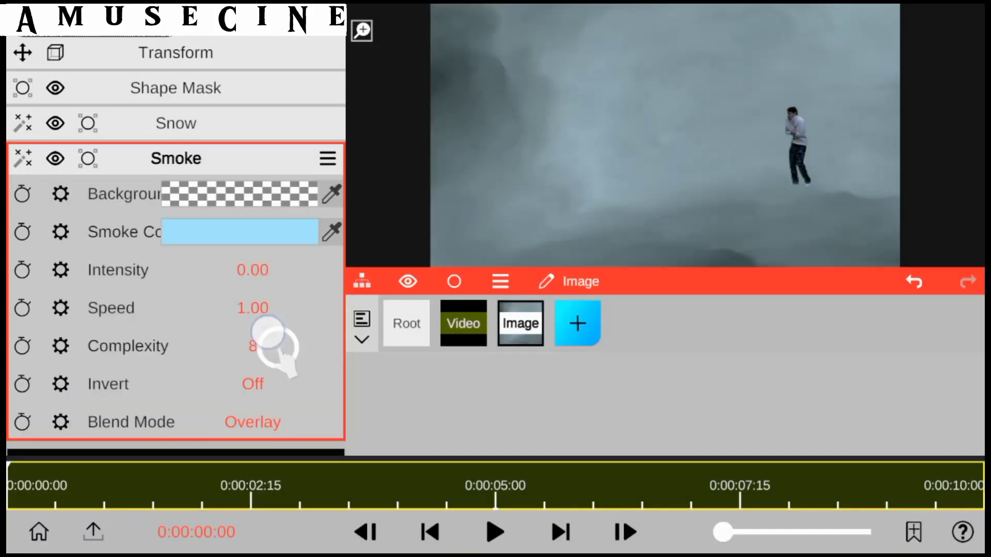
# Step: Set smoke Complexity to 10, turn Invert on, and open the smoke's mask
pyautogui.moveTo(234, 326); pyautogui.dragTo(175, 196)
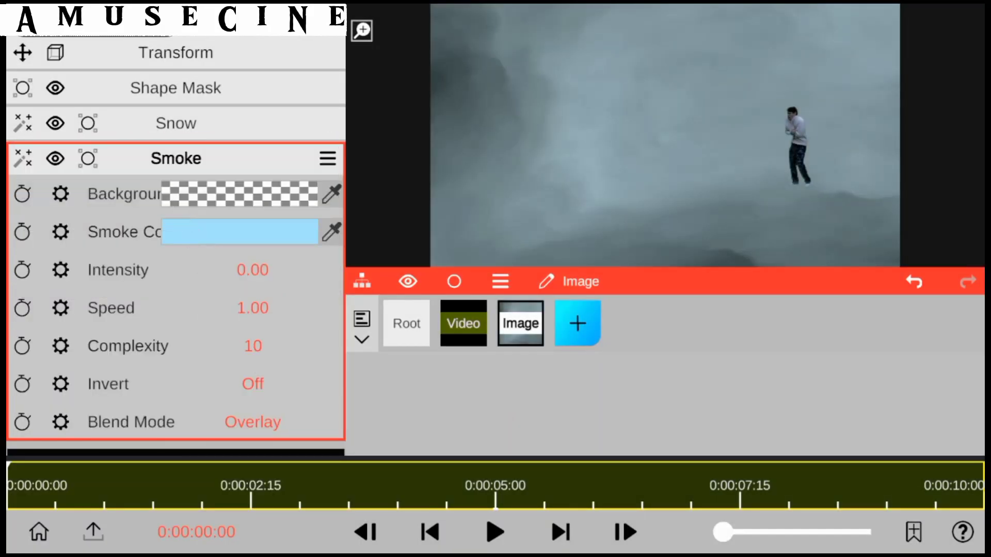
pyautogui.click(254, 385)
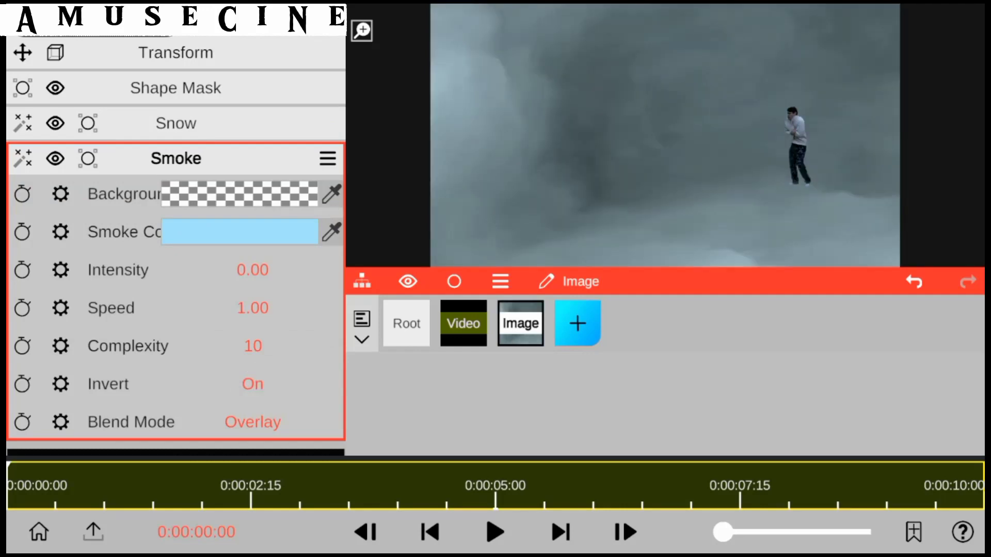
pyautogui.click(88, 159)
pyautogui.click(197, 210)
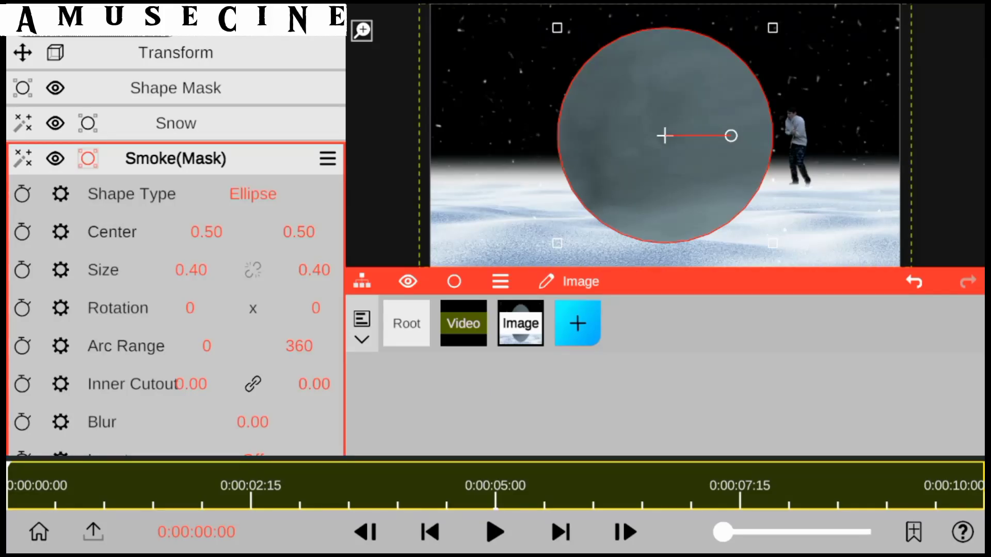
# Step: Make the smoke mask Linear and inverted, centred at Y 0.23 with blur 0.30
pyautogui.click(253, 194)
pyautogui.click(104, 191)
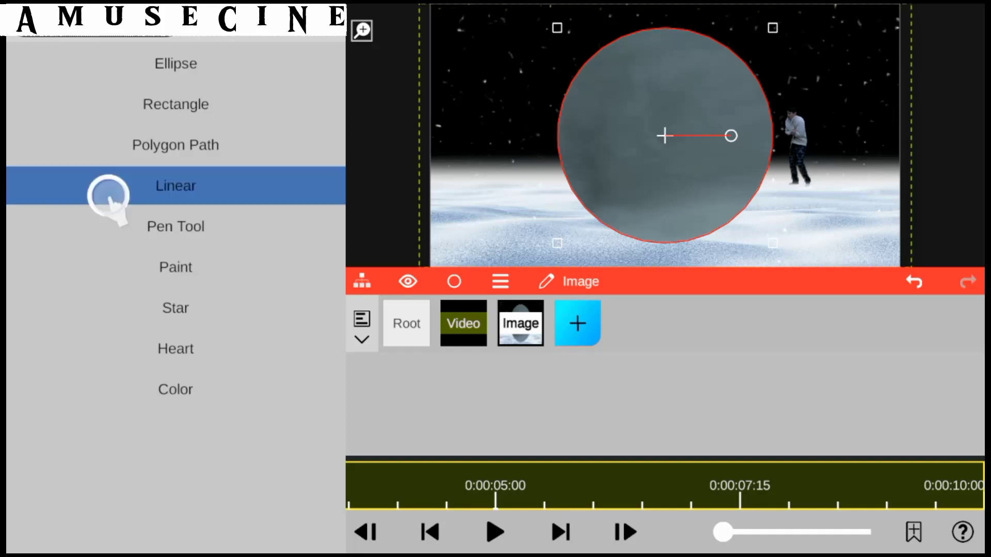
pyautogui.click(253, 330)
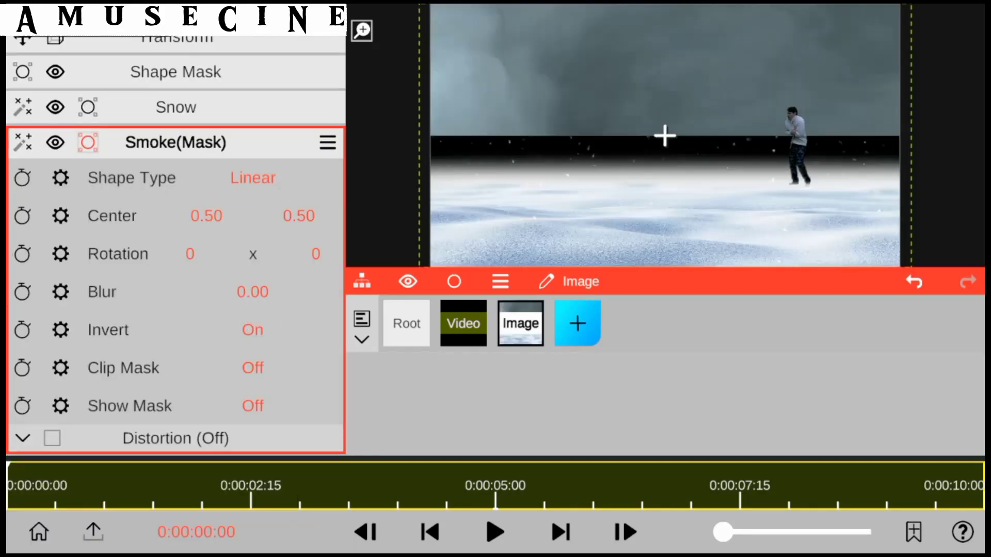
pyautogui.moveTo(299, 216)
pyautogui.mouseDown()
pyautogui.moveTo(300, 312)
pyautogui.moveTo(281, 222)
pyautogui.mouseUp()
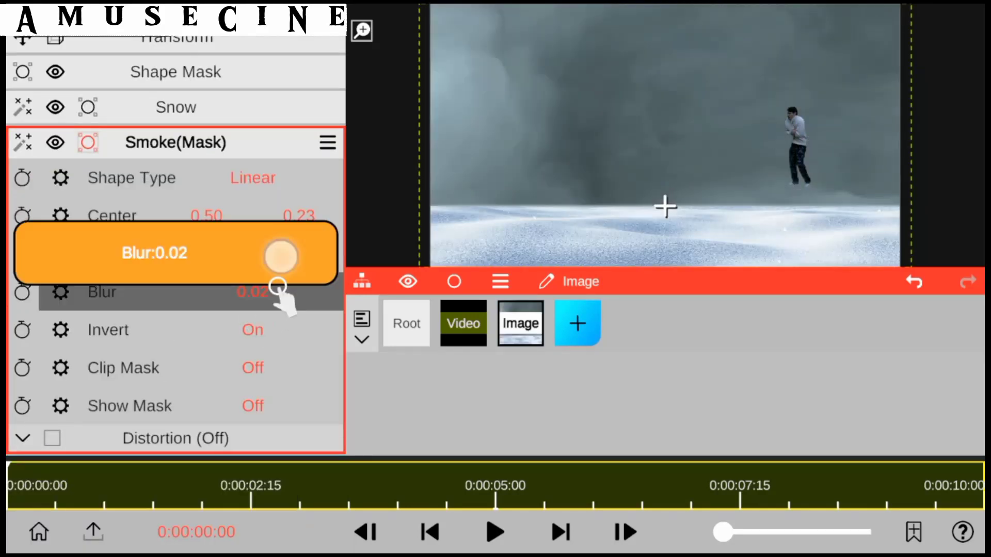
pyautogui.click(175, 142)
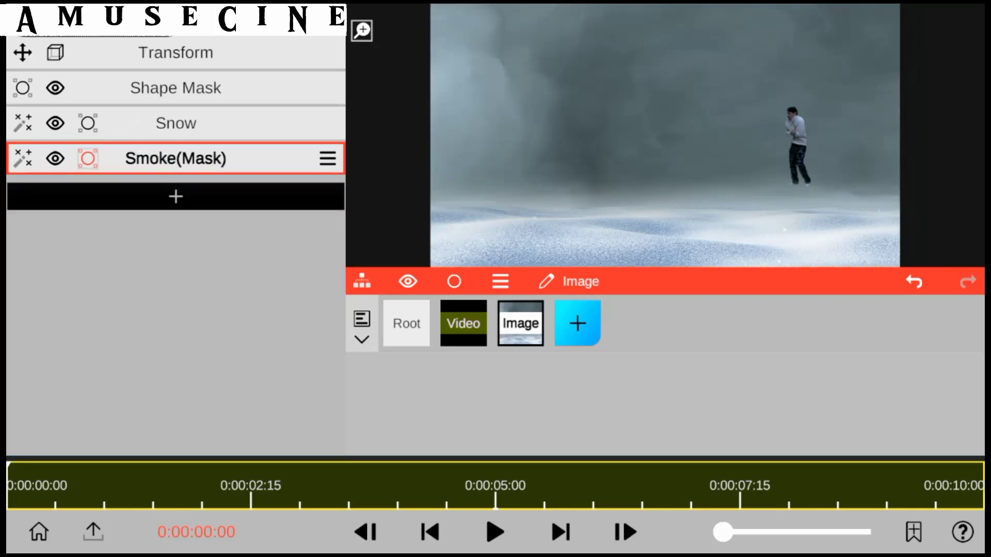
pyautogui.click(175, 158)
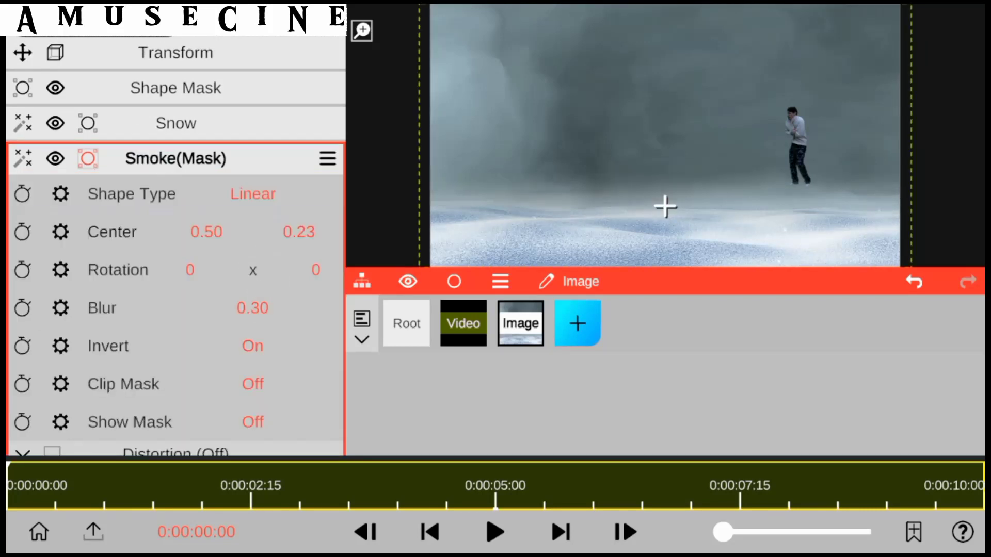
pyautogui.click(175, 158)
pyautogui.click(176, 158)
pyautogui.click(153, 208)
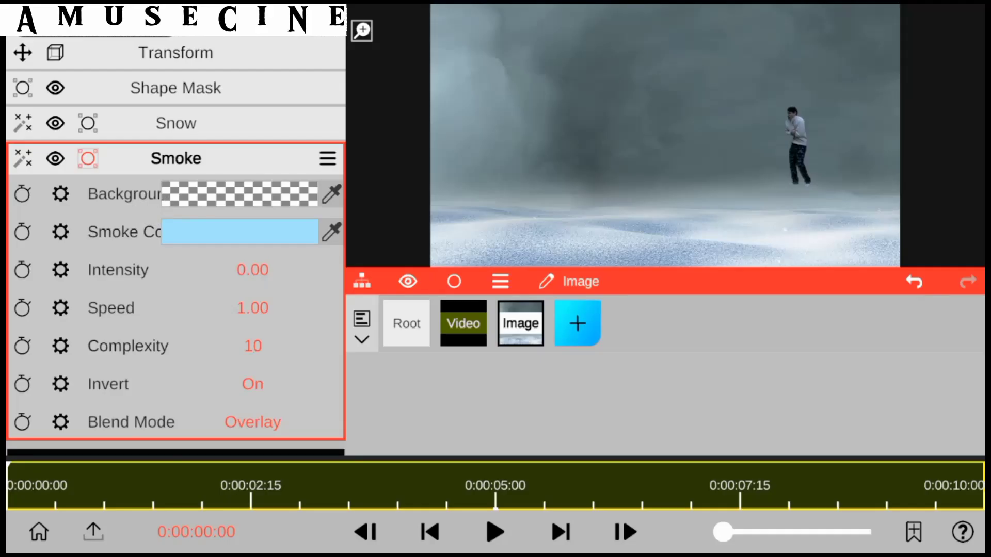
# Step: Add the snow-storm clip as a new Video1 layer
pyautogui.click(175, 158)
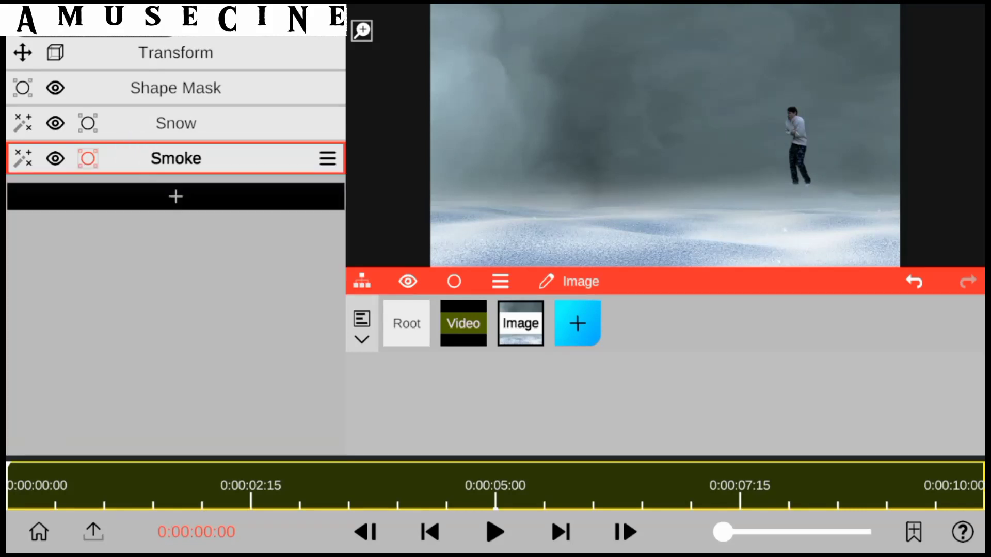
pyautogui.click(463, 323)
pyautogui.click(175, 193)
pyautogui.click(598, 341)
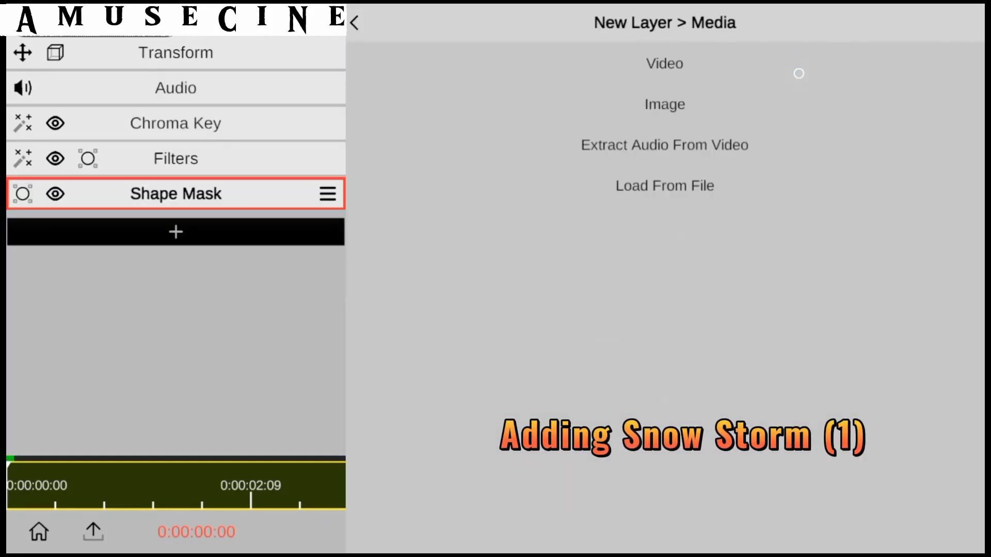
pyautogui.click(799, 73)
pyautogui.click(155, 343)
# Step: Blend the Video1 storm layer with Overlay at 0.63 opacity
pyautogui.click(222, 76)
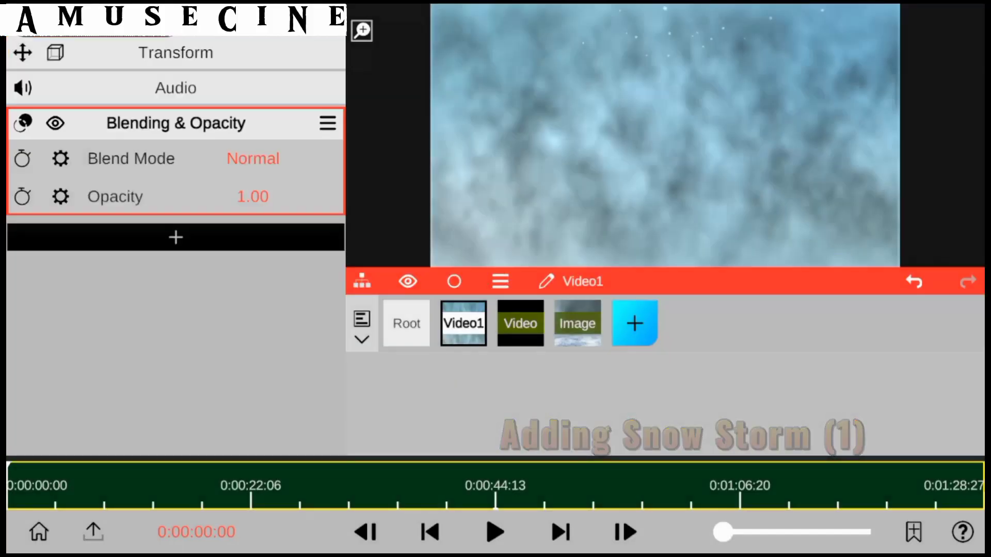
pyautogui.click(253, 158)
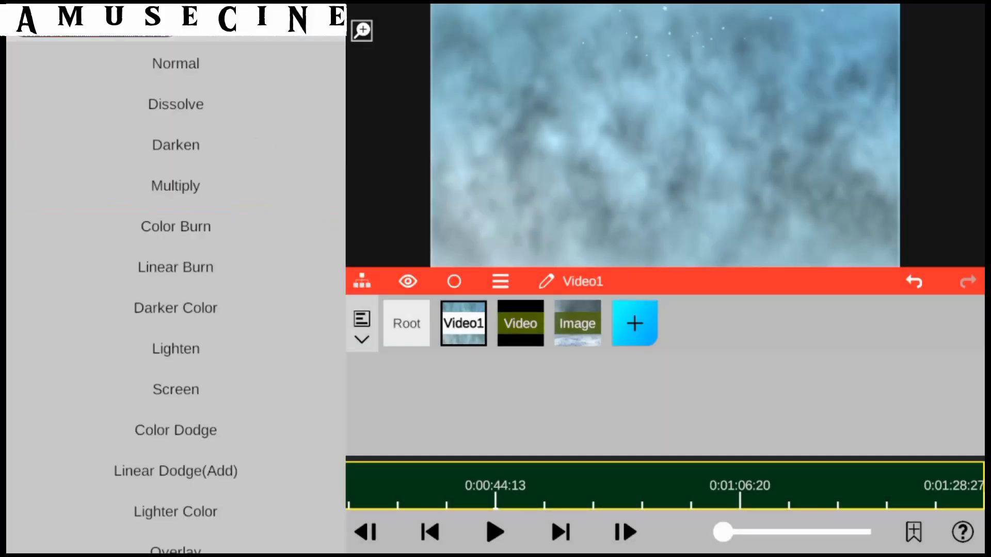
pyautogui.click(155, 542)
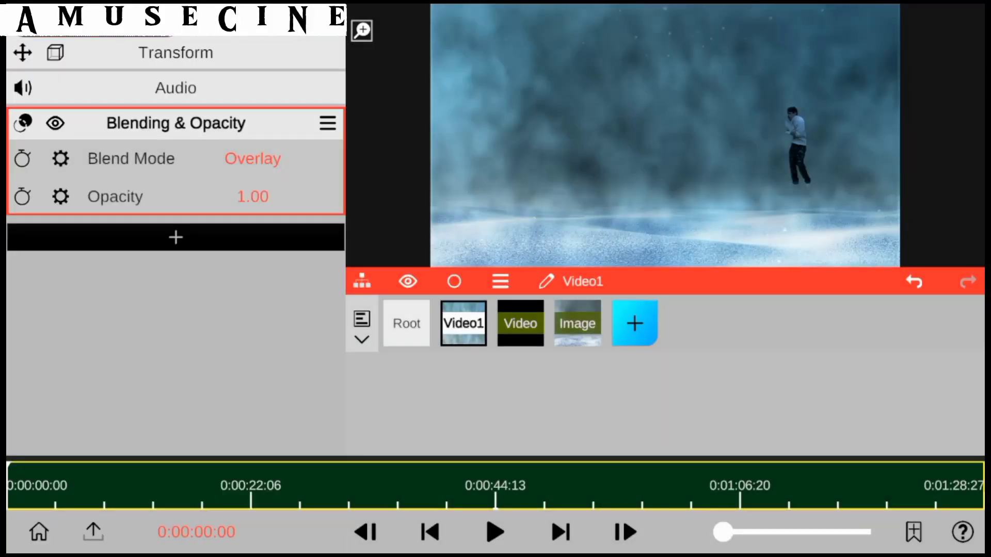
pyautogui.moveTo(253, 197); pyautogui.dragTo(340, 385)
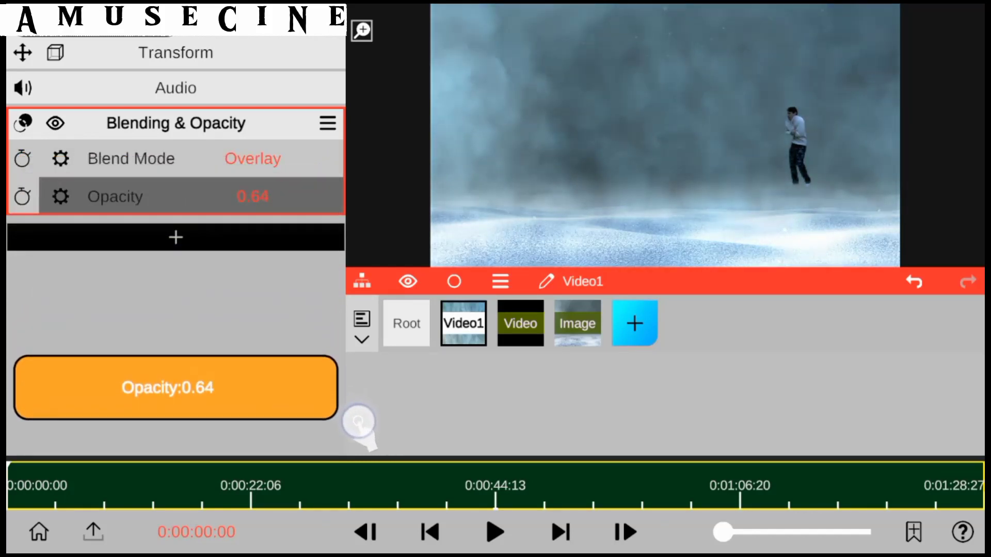
pyautogui.moveTo(341, 384); pyautogui.dragTo(360, 433)
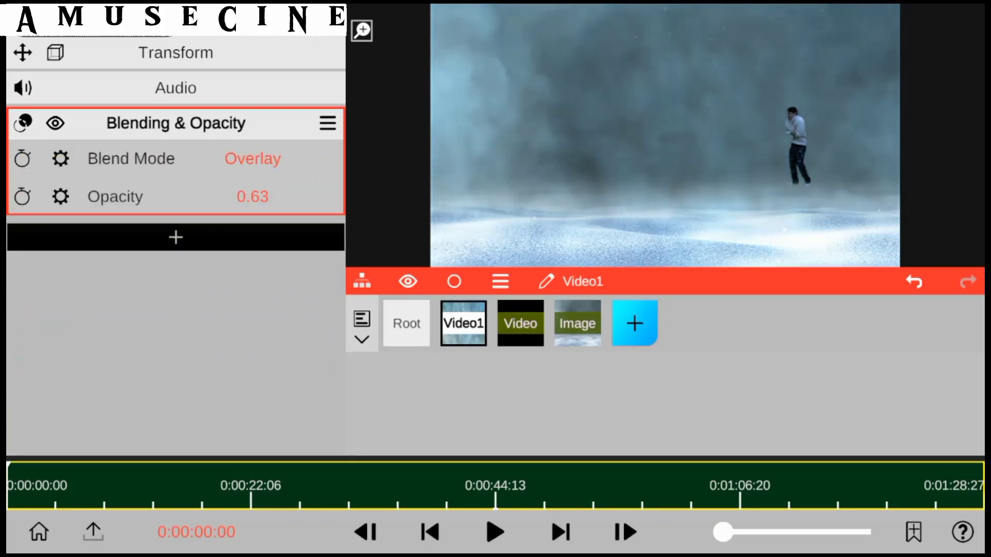
# Step: Sample a light blue from the picture as the Video layer's smoke colour
pyautogui.click(175, 123)
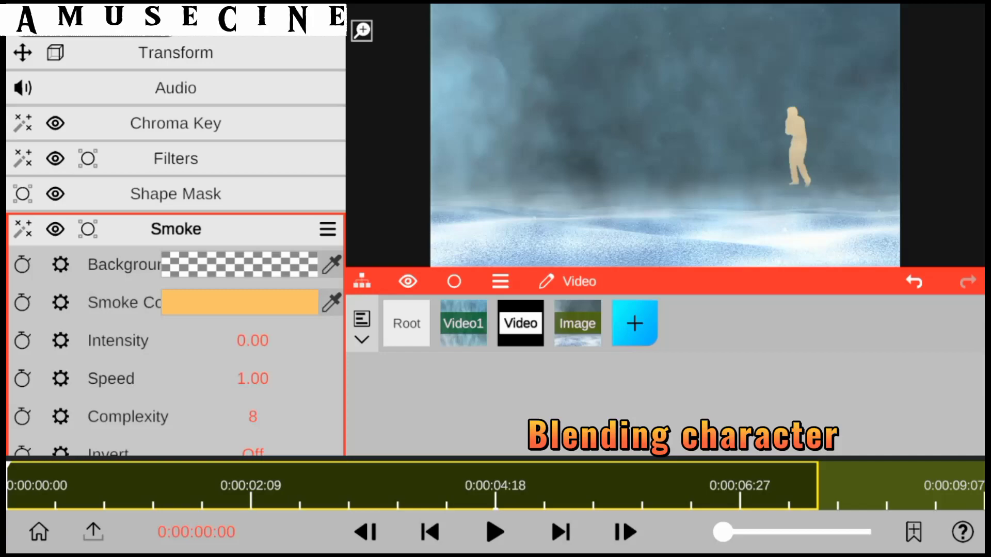
pyautogui.click(330, 302)
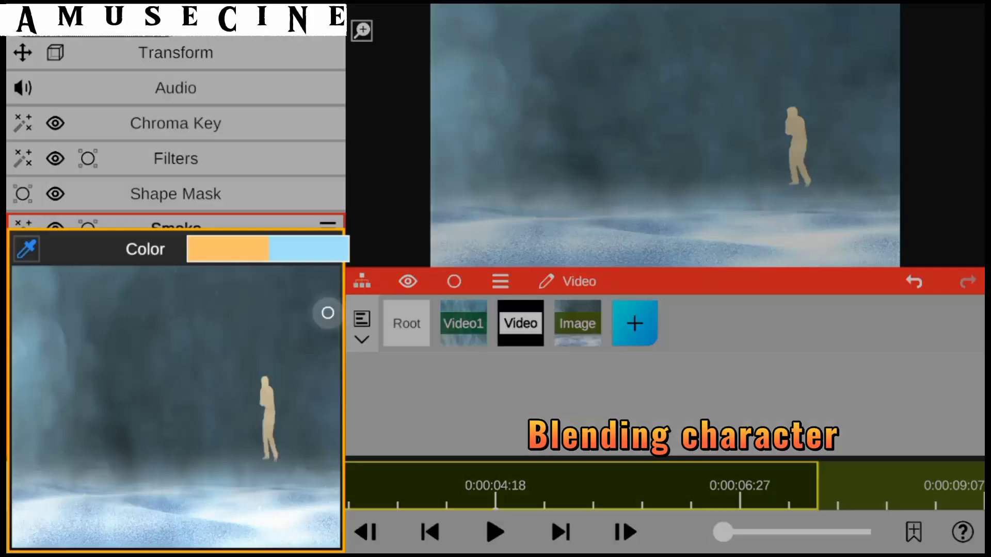
pyautogui.click(107, 507)
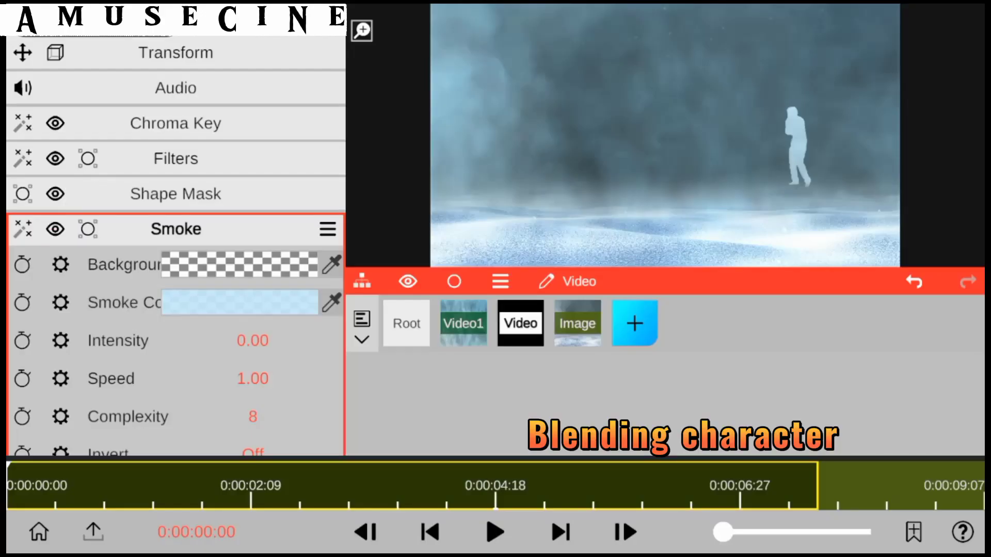
pyautogui.click(243, 300)
pyautogui.press('Escape')
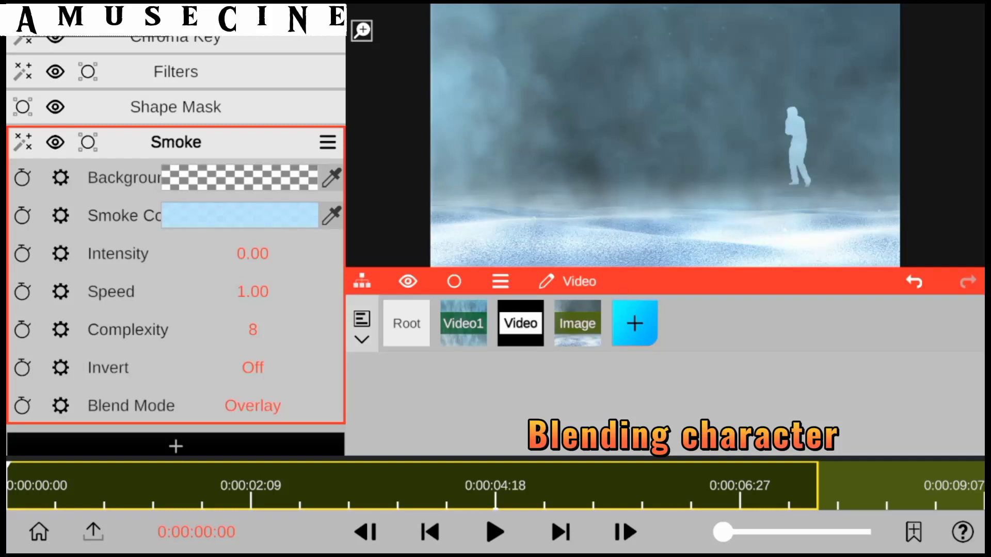
# Step: Set the smoke to Multiply blending with complexity 10 and intensity 0.06
pyautogui.moveTo(253, 255); pyautogui.dragTo(336, 471)
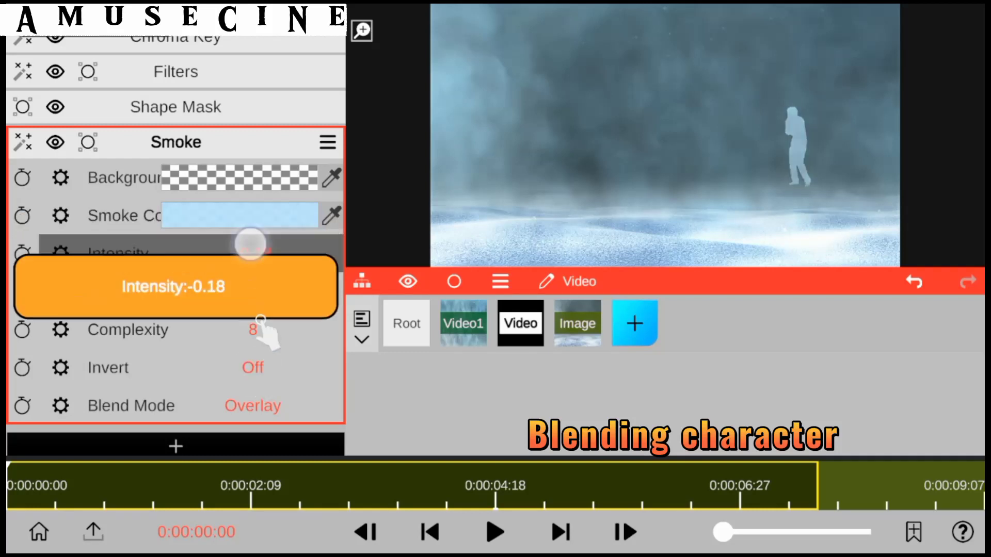
pyautogui.click(914, 281)
pyautogui.click(253, 411)
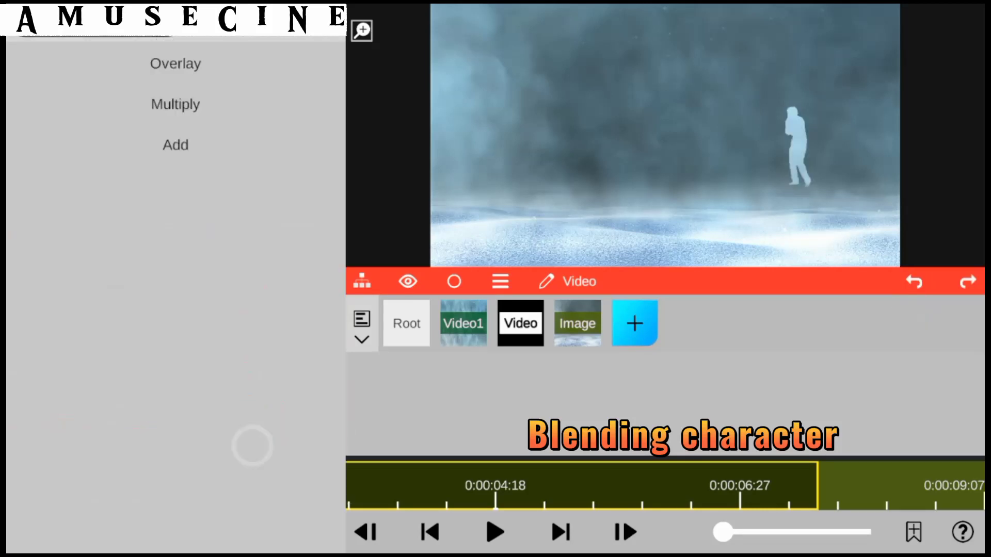
pyautogui.click(108, 104)
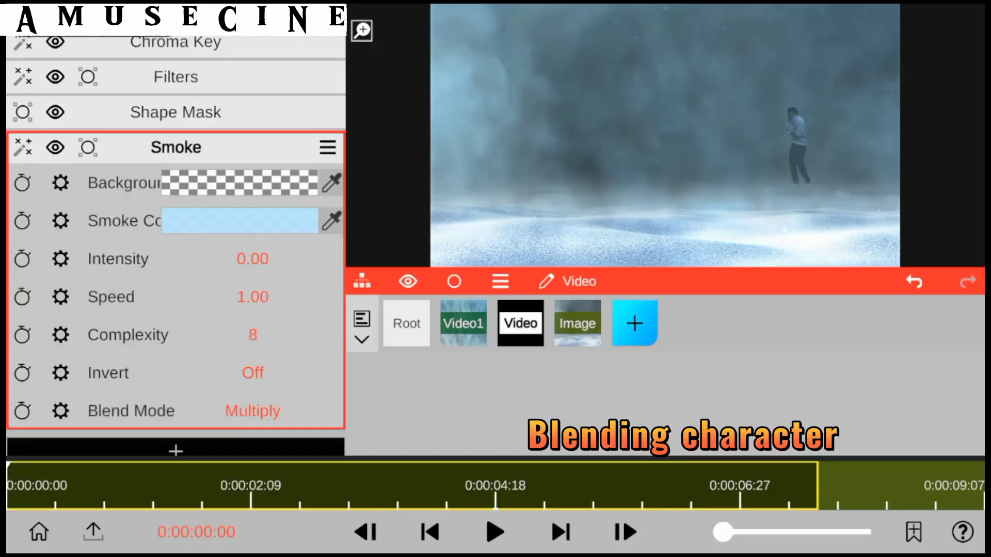
pyautogui.moveTo(252, 335); pyautogui.dragTo(189, 170)
pyautogui.moveTo(252, 259); pyautogui.dragTo(264, 246)
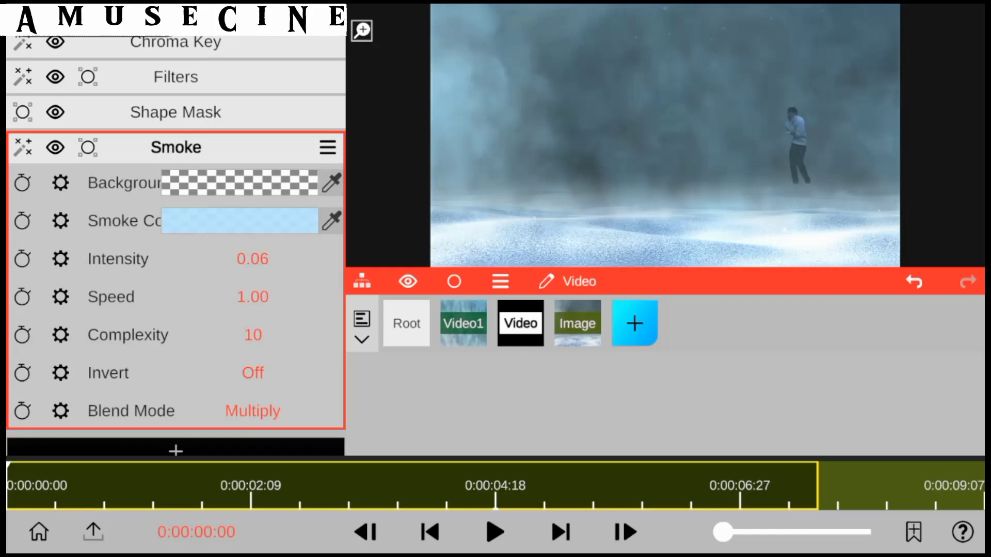
pyautogui.click(176, 147)
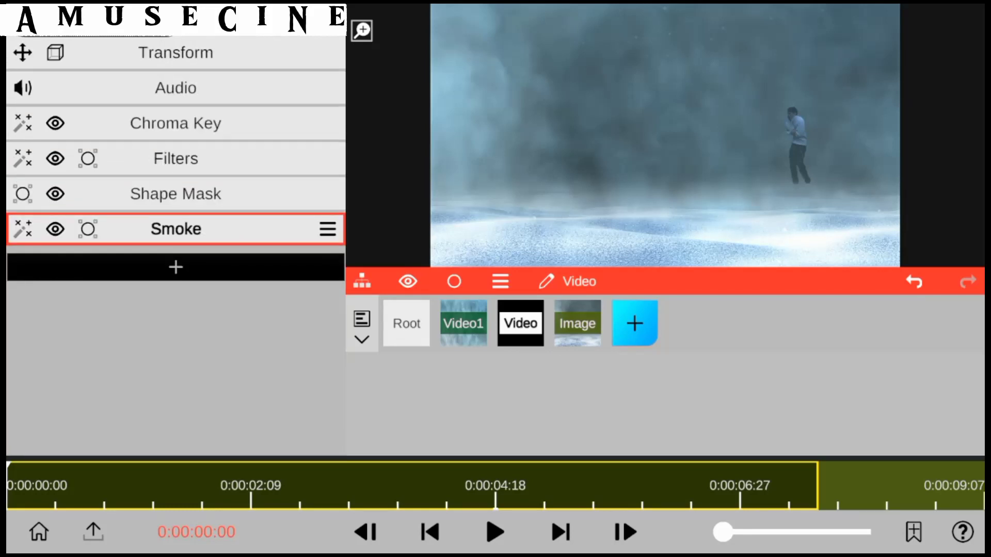
# Step: Add a Cold_L Filters effect to the Image layer above Smoke, blending 0.95
pyautogui.click(577, 323)
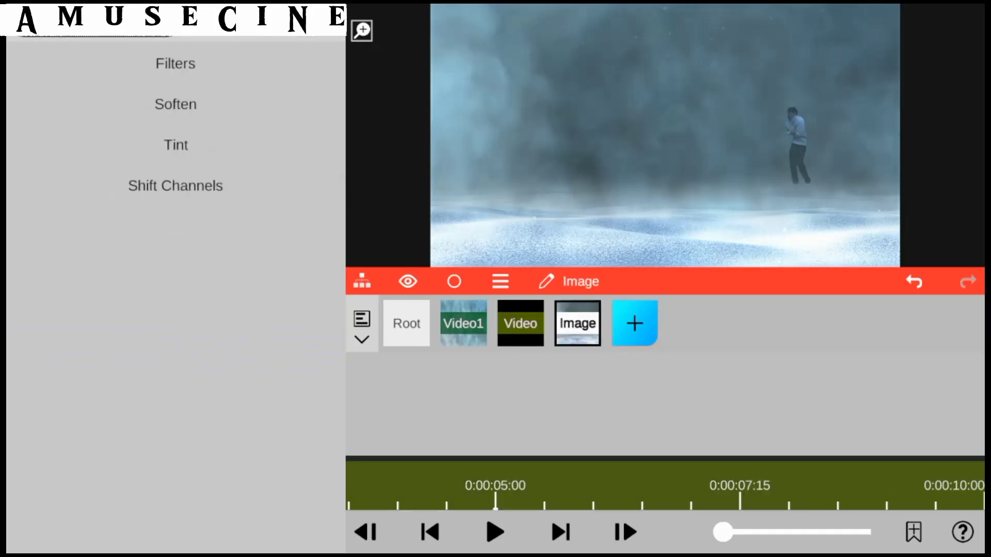
pyautogui.click(175, 62)
pyautogui.click(255, 230)
pyautogui.click(136, 374)
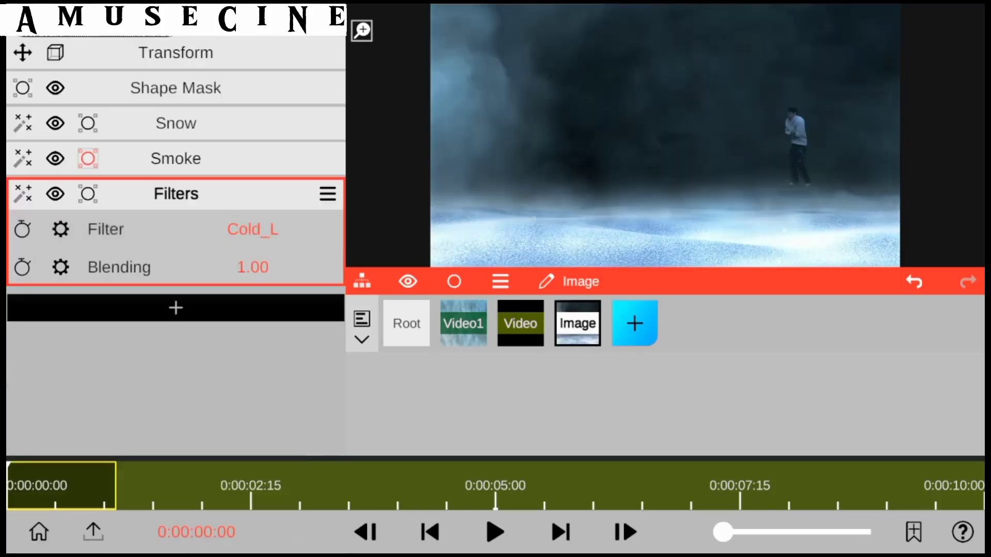
pyautogui.moveTo(155, 193); pyautogui.dragTo(155, 150)
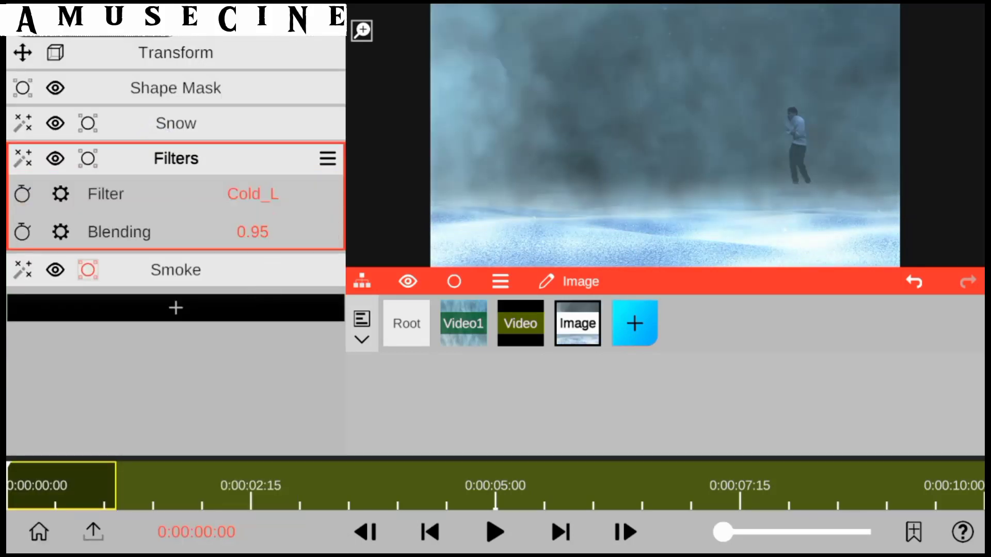
pyautogui.moveTo(253, 231); pyautogui.dragTo(265, 243)
pyautogui.click(175, 158)
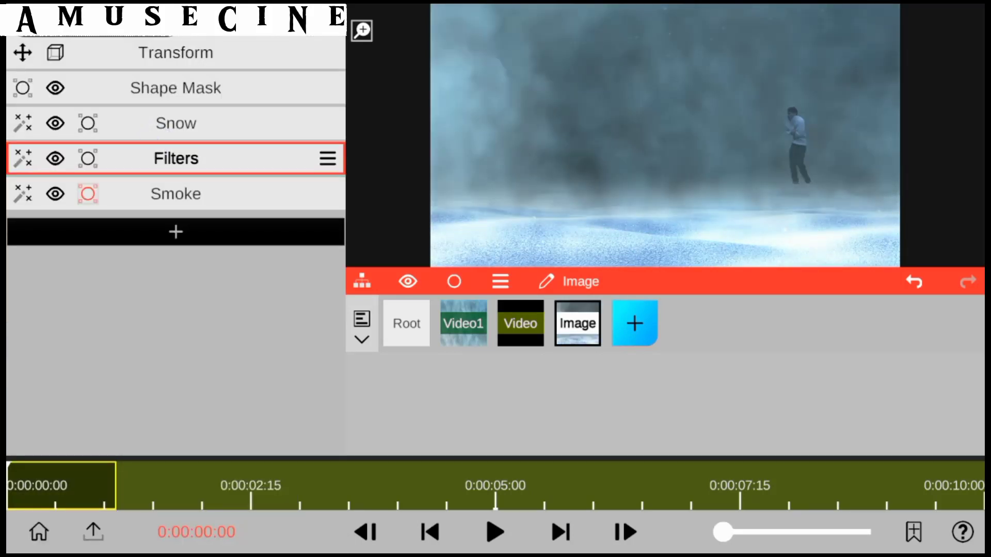
# Step: Add the snow storm clip as a new Video2 layer placed after Video1
pyautogui.click(635, 323)
pyautogui.click(840, 84)
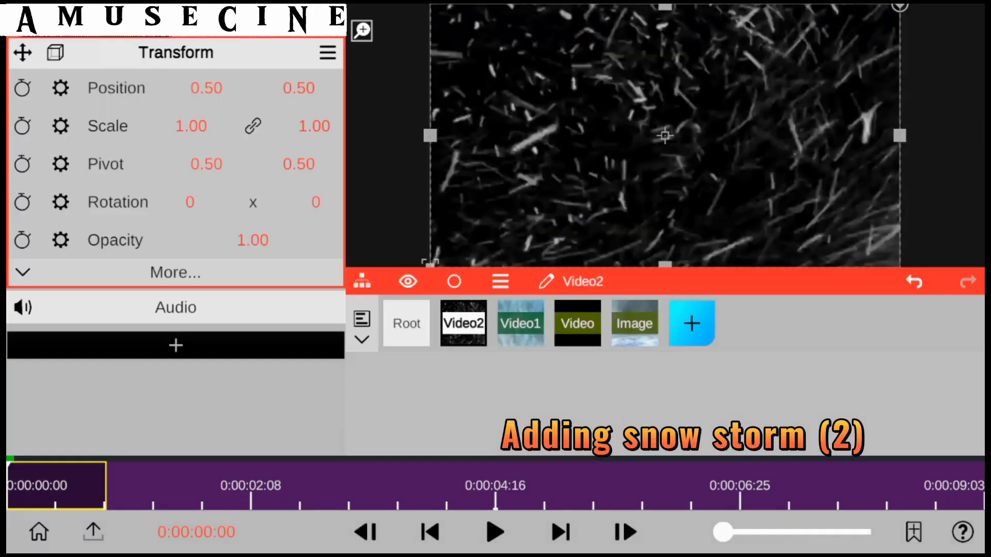
pyautogui.moveTo(464, 323); pyautogui.dragTo(537, 394)
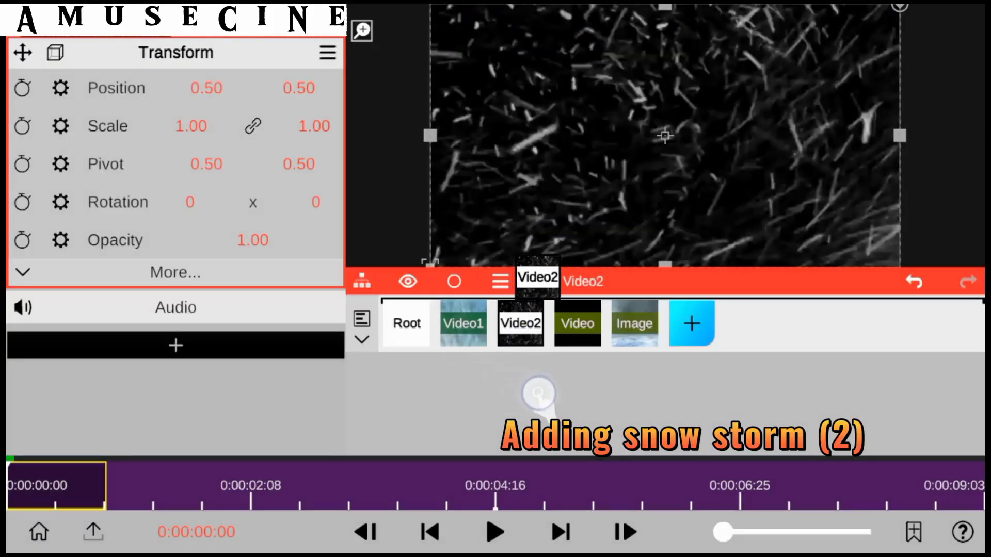
# Step: Give Video2 a Blending & Opacity effect in Screen mode with opacity lowered to 0.60
pyautogui.click(175, 345)
pyautogui.click(155, 77)
pyautogui.click(175, 158)
pyautogui.click(176, 258)
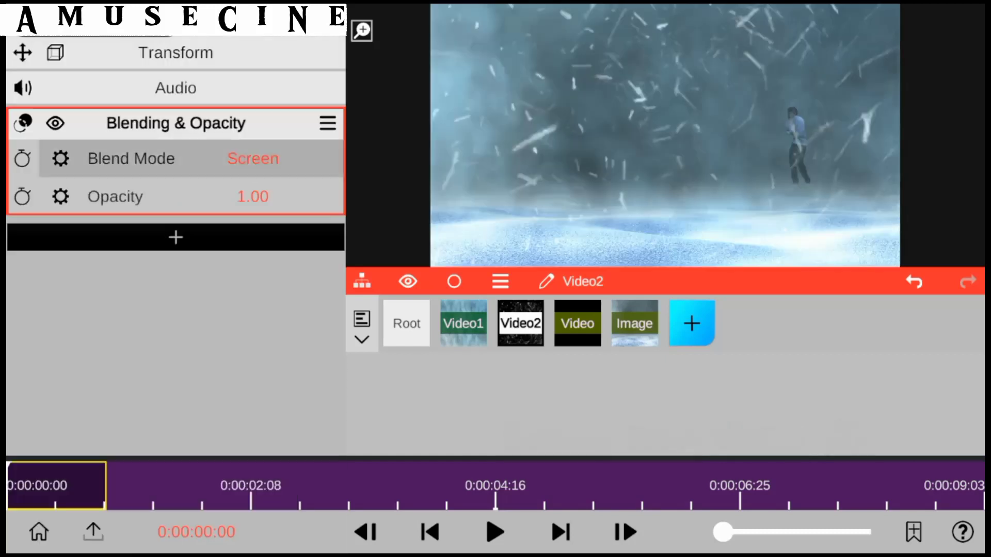
pyautogui.click(175, 196)
pyautogui.moveTo(269, 358); pyautogui.dragTo(209, 358)
# Step: Adjust Video2's scale and lower its opacity further to 0.26
pyautogui.click(223, 54)
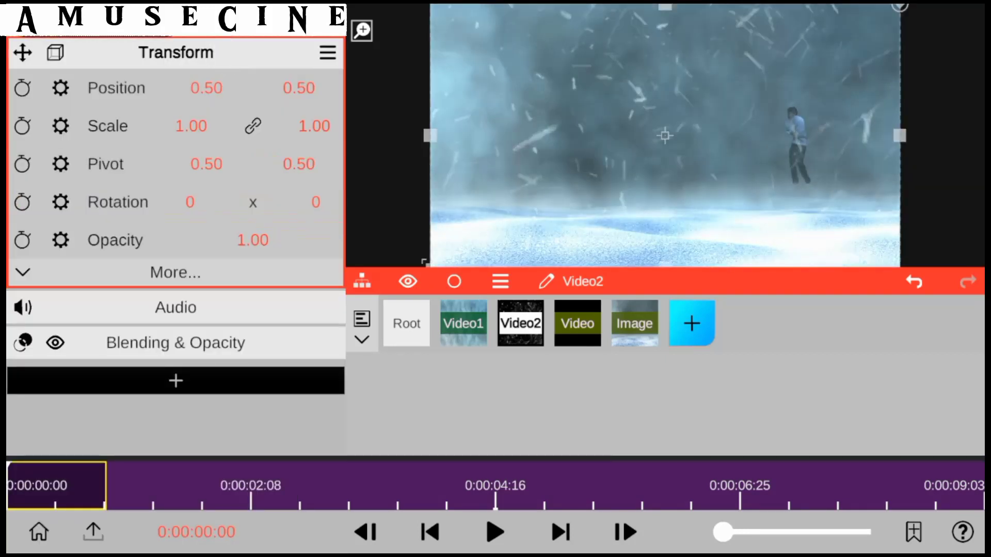
pyautogui.moveTo(193, 129); pyautogui.dragTo(261, 137)
pyautogui.click(175, 343)
pyautogui.click(254, 195)
pyautogui.moveTo(255, 340)
pyautogui.mouseDown()
pyautogui.moveTo(295, 376)
pyautogui.moveTo(305, 400)
pyautogui.mouseUp()
# Step: Give Video3 Lighten blending, then review Video3 and Image from the zoomed Root timeline
pyautogui.click(175, 123)
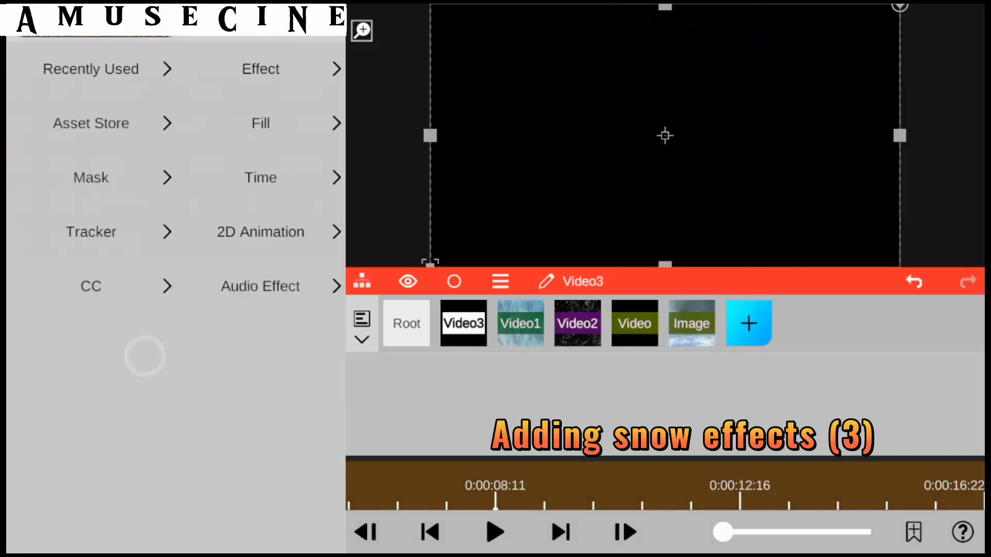
pyautogui.click(176, 63)
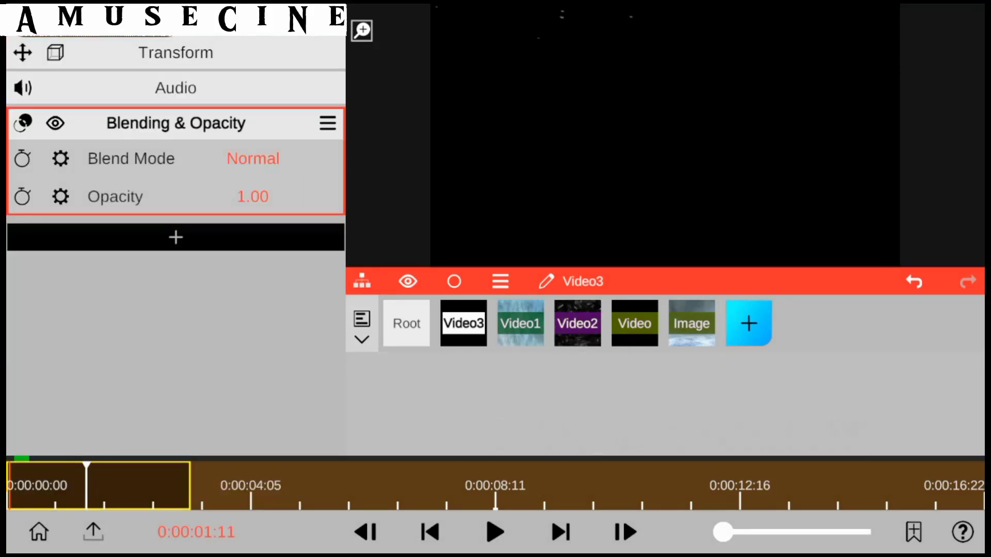
pyautogui.click(415, 317)
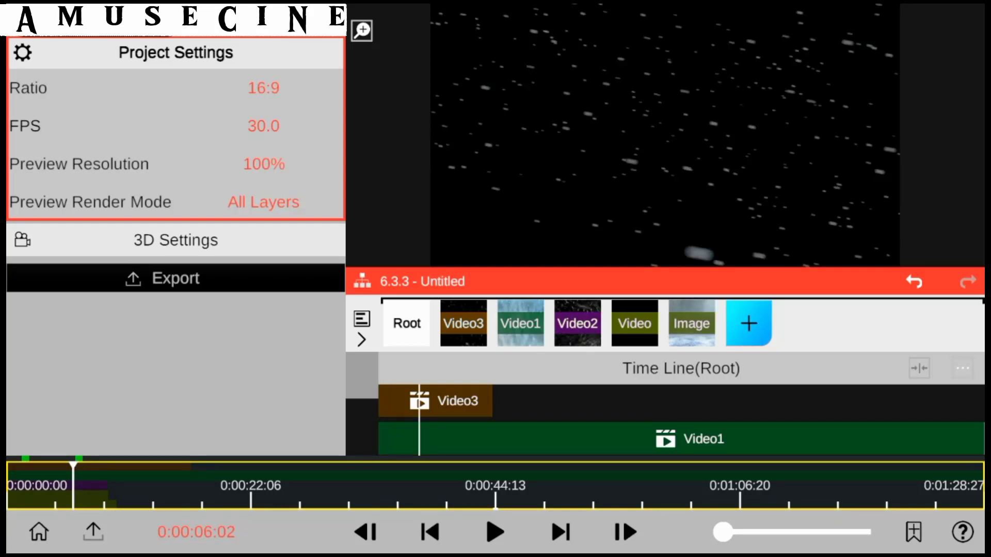
pyautogui.click(463, 323)
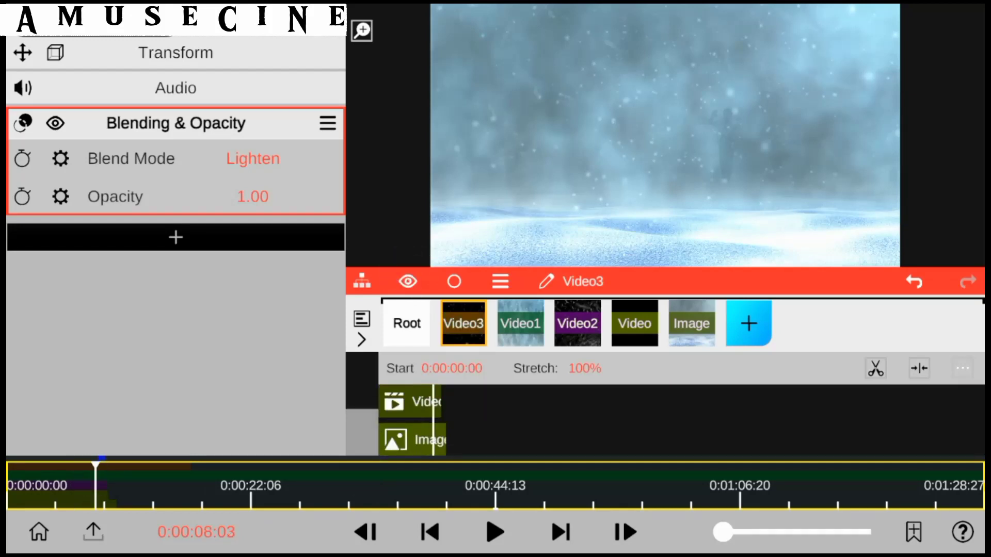
pyautogui.moveTo(723, 532); pyautogui.dragTo(774, 532)
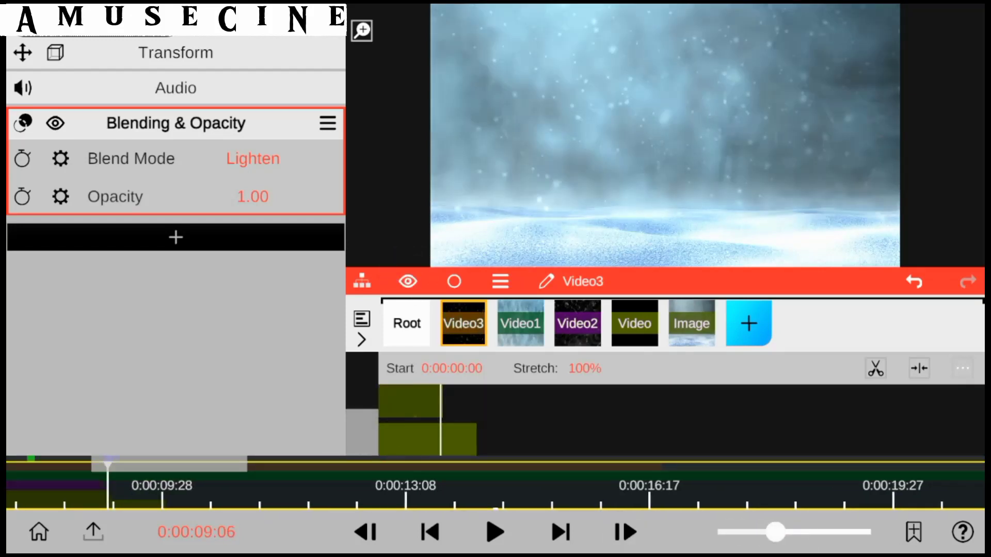
pyautogui.click(691, 323)
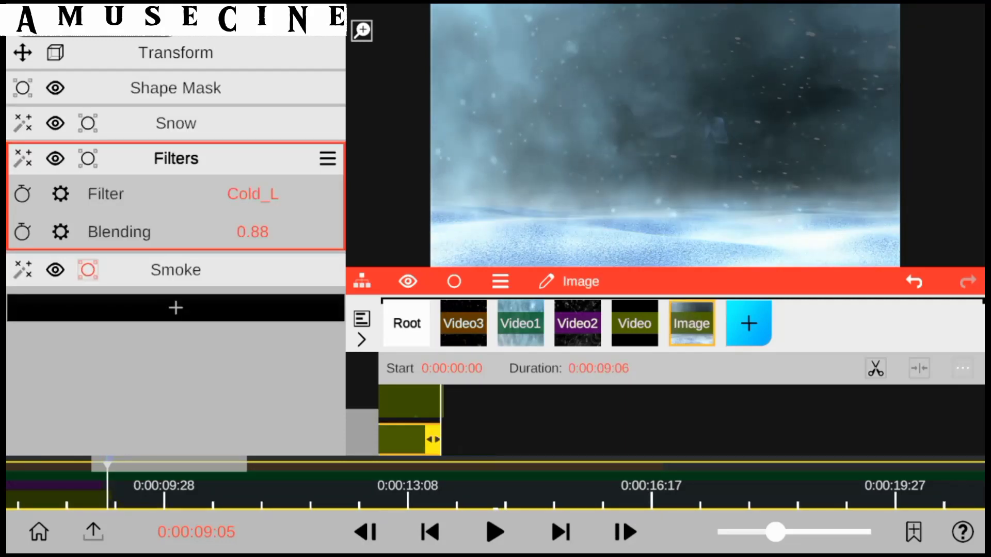
# Step: Browse the Video, Video1 and Video3 layers and zoom the timeline back out
pyautogui.click(634, 323)
pyautogui.click(520, 323)
pyautogui.moveTo(774, 532); pyautogui.dragTo(723, 532)
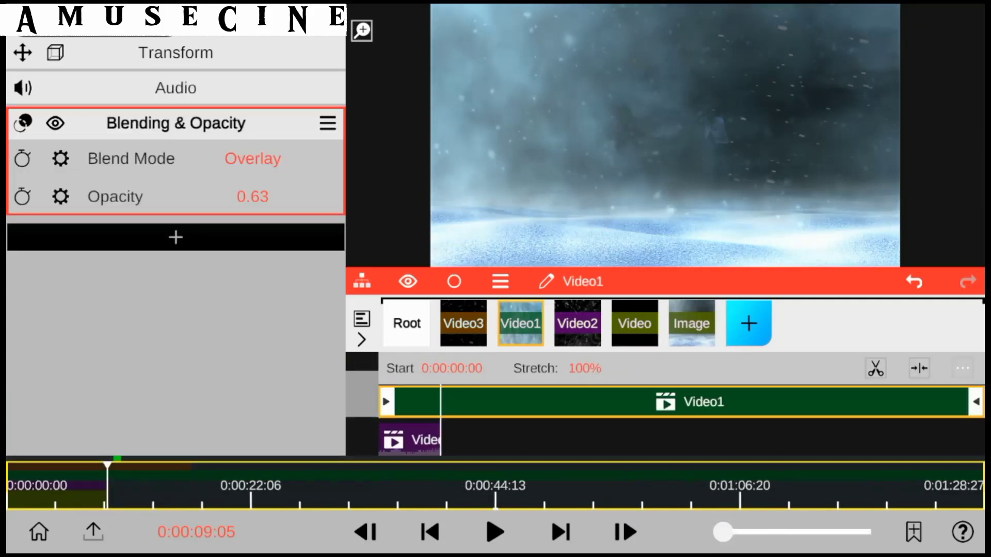
pyautogui.click(910, 400)
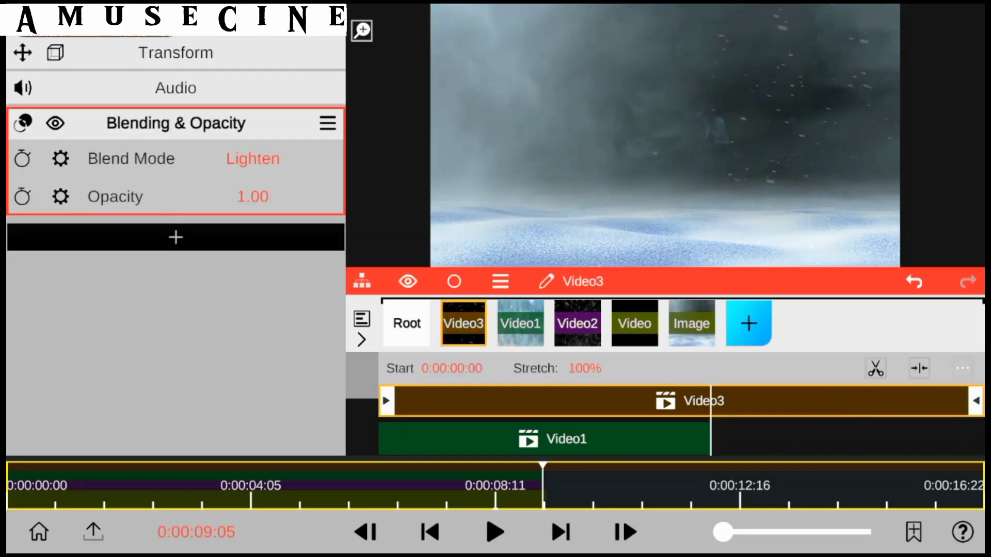
pyautogui.click(914, 370)
# Step: Trim the Image clip's end by one frame and move the playhead to about one second
pyautogui.scroll(-2, 670, 423)
pyautogui.click(934, 437)
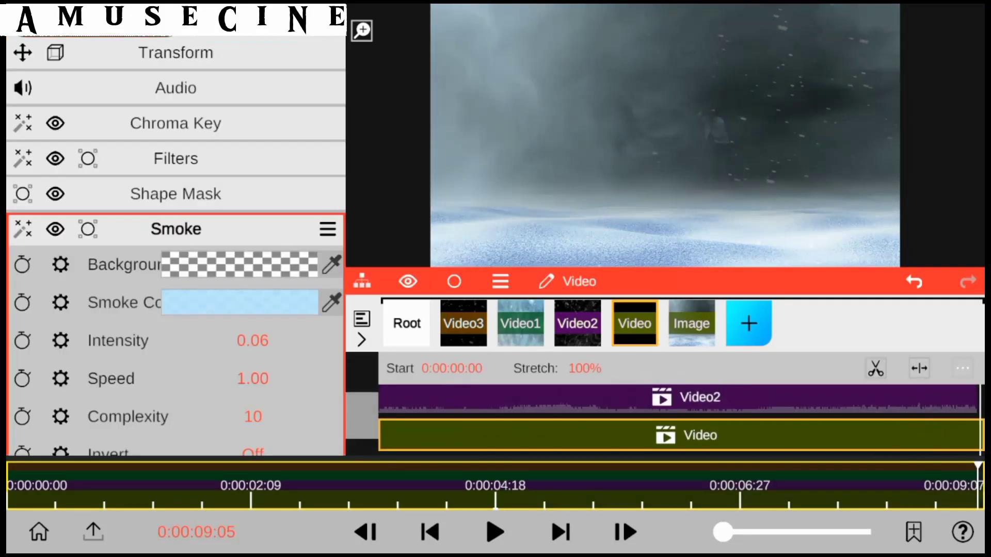
pyautogui.click(934, 437)
pyautogui.click(934, 438)
pyautogui.scroll(-2, 671, 423)
pyautogui.click(934, 402)
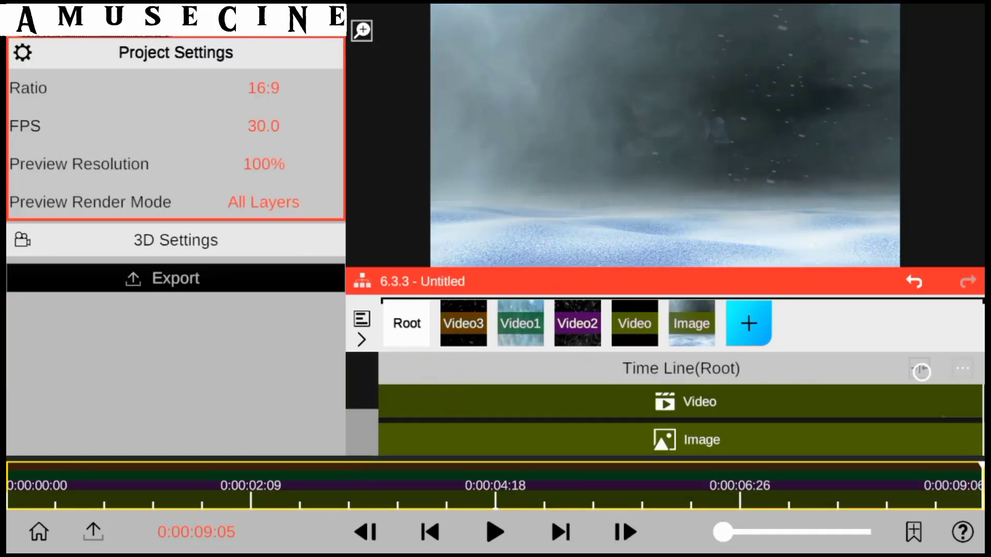
pyautogui.click(944, 440)
pyautogui.moveTo(975, 447); pyautogui.dragTo(972, 450)
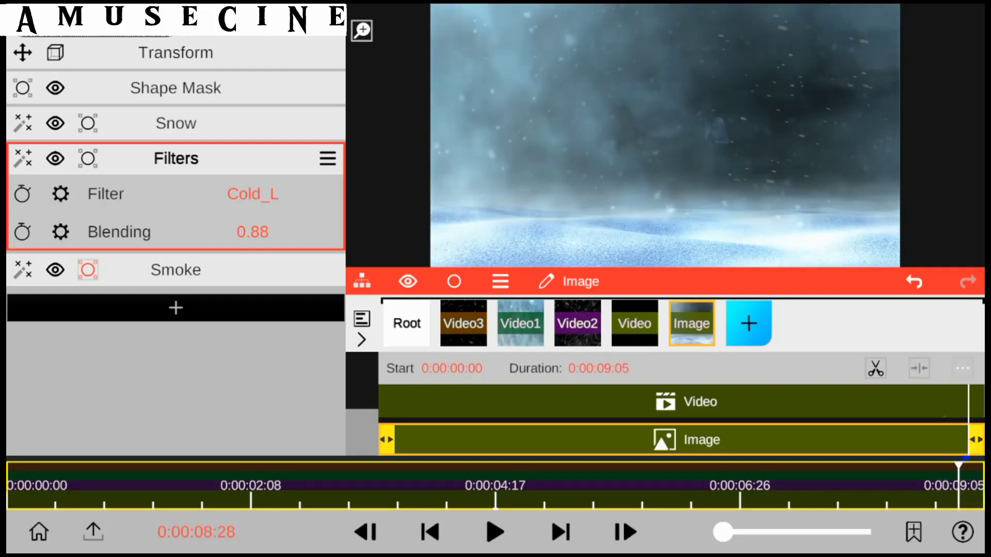
pyautogui.scroll(3, 361, 402)
pyautogui.click(127, 476)
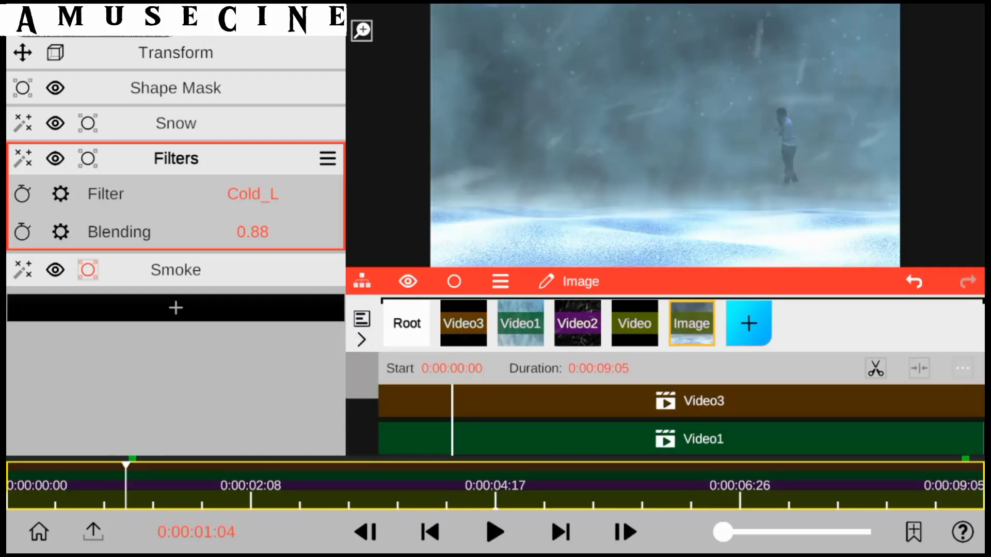
# Step: Show Video1's position and scale settings and drag Video1 down in the frame
pyautogui.click(467, 324)
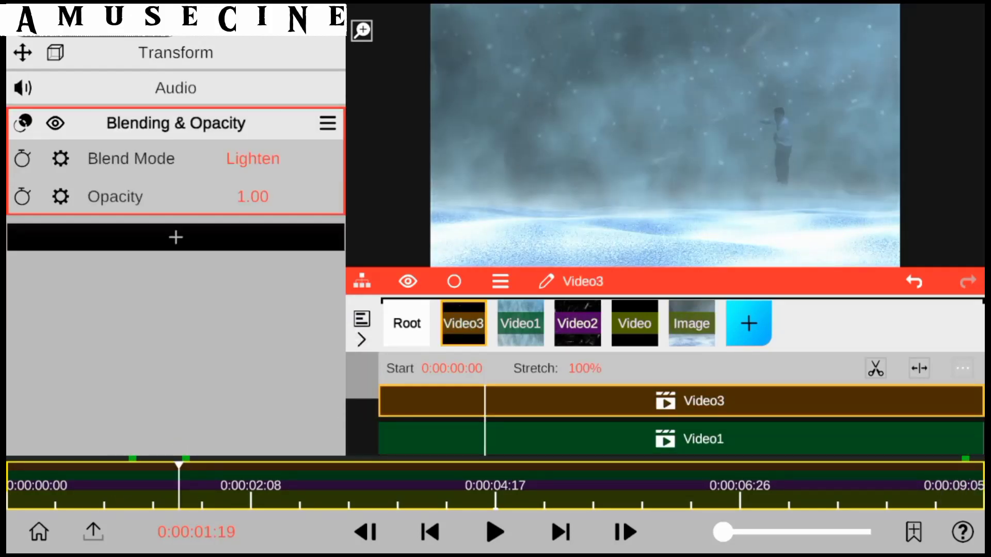
pyautogui.moveTo(365, 407); pyautogui.dragTo(365, 395)
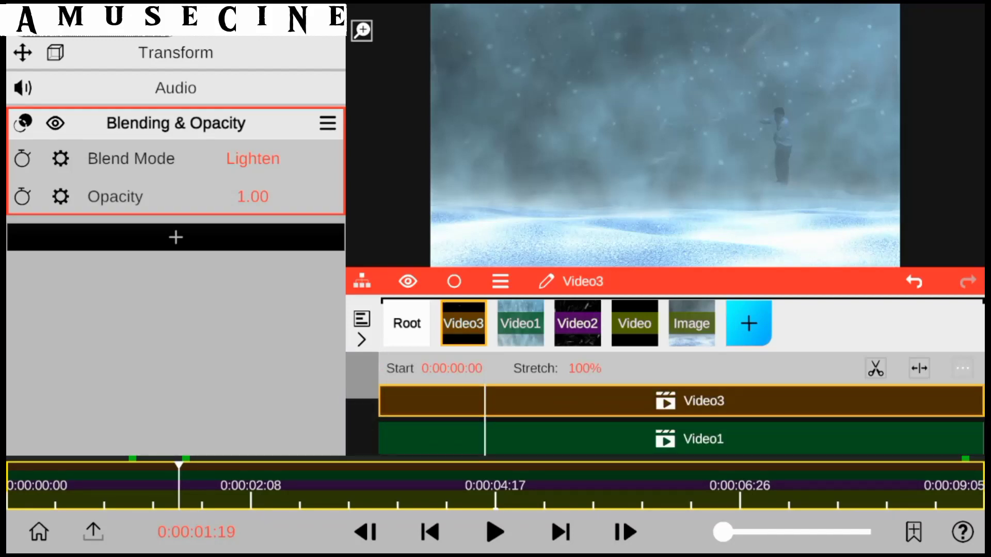
pyautogui.click(681, 439)
pyautogui.click(175, 52)
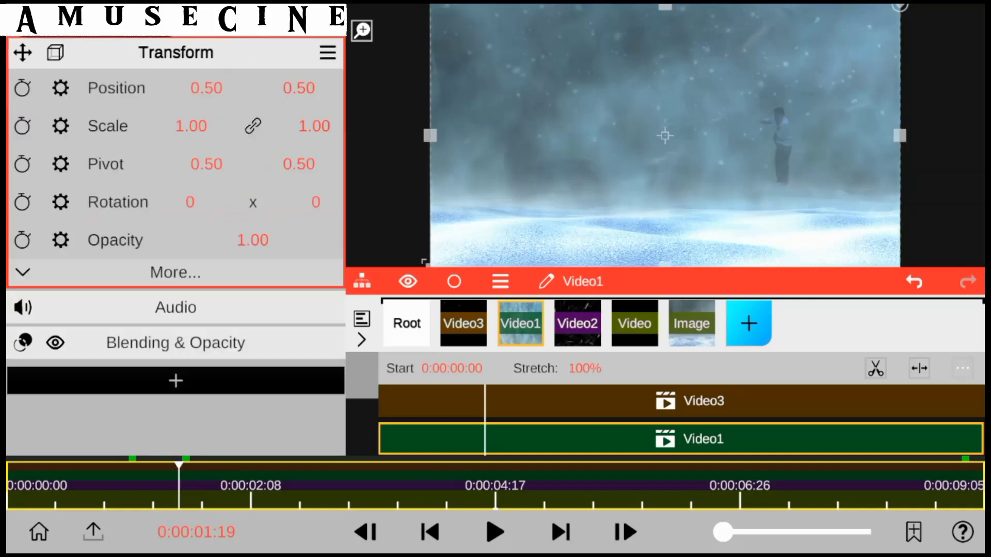
pyautogui.moveTo(299, 88); pyautogui.dragTo(392, 392)
# Step: Undo Video1's move, then make the Image smoke cyan with its mask blur at 0.50
pyautogui.click(914, 283)
pyautogui.click(691, 327)
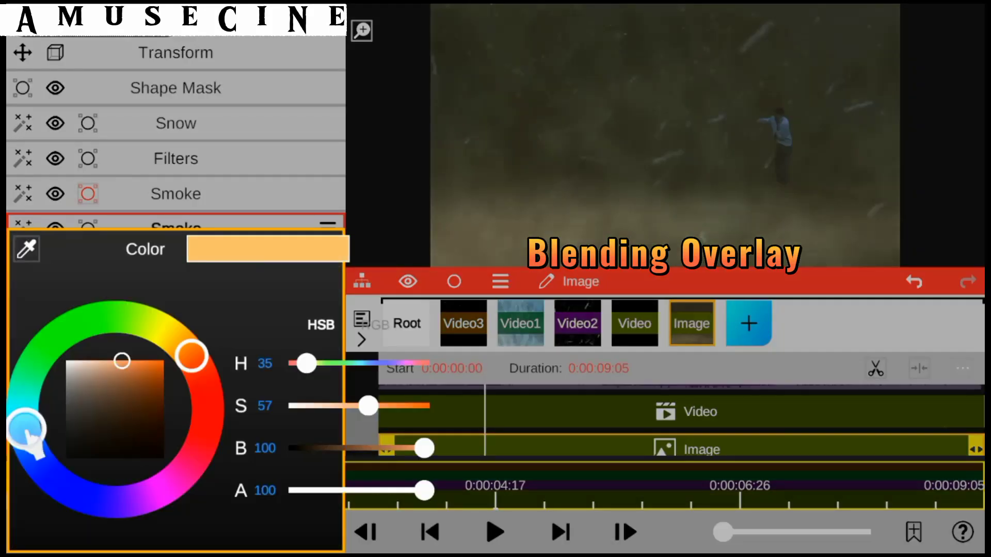
pyautogui.moveTo(27, 427); pyautogui.dragTo(23, 426)
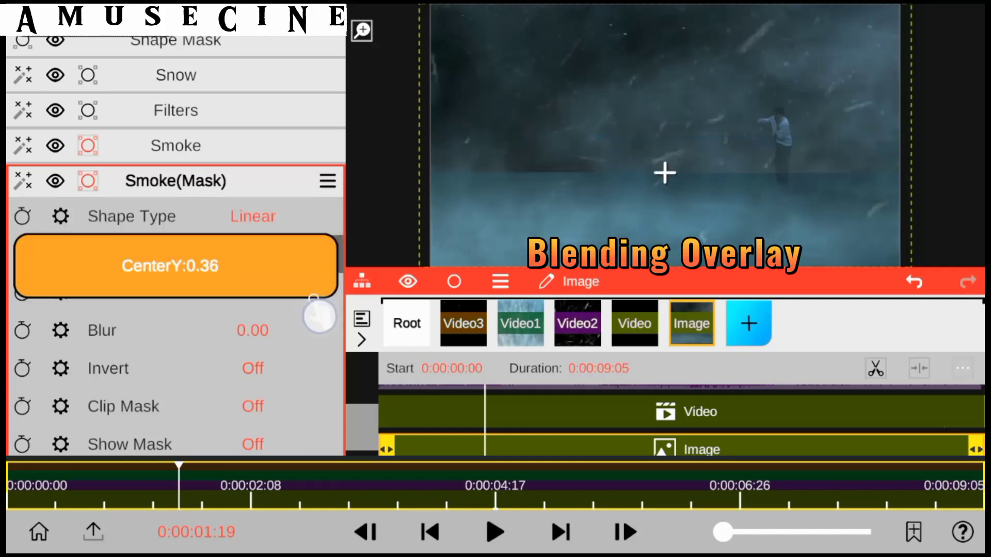
pyautogui.moveTo(269, 320); pyautogui.dragTo(277, 126)
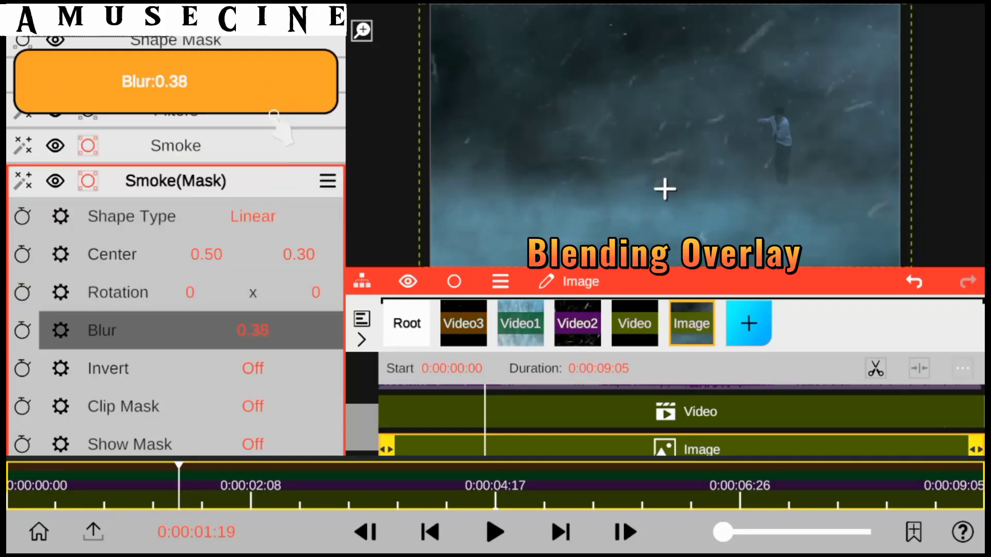
pyautogui.moveTo(298, 254)
pyautogui.mouseDown()
pyautogui.moveTo(326, 313)
pyautogui.moveTo(321, 282)
pyautogui.mouseUp()
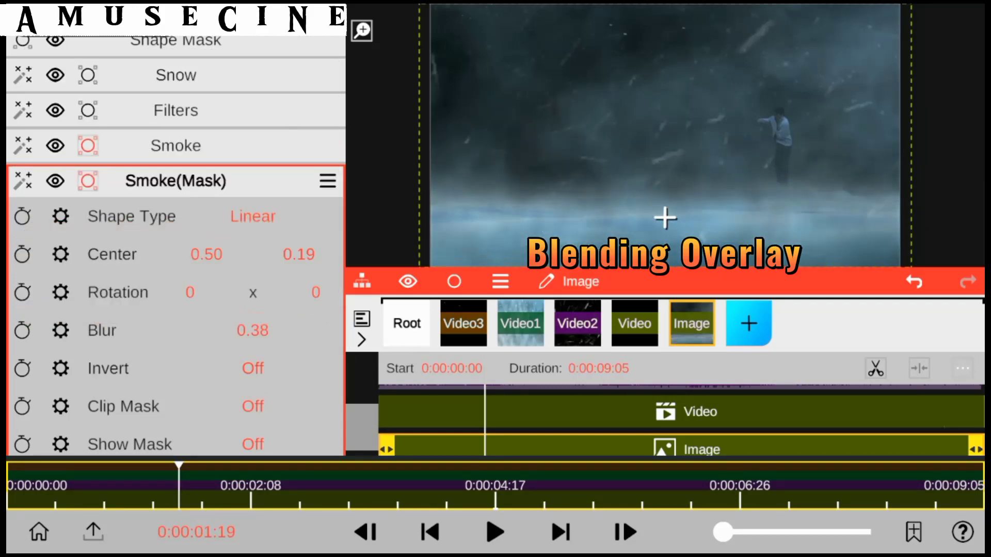
pyautogui.moveTo(273, 325); pyautogui.dragTo(276, 289)
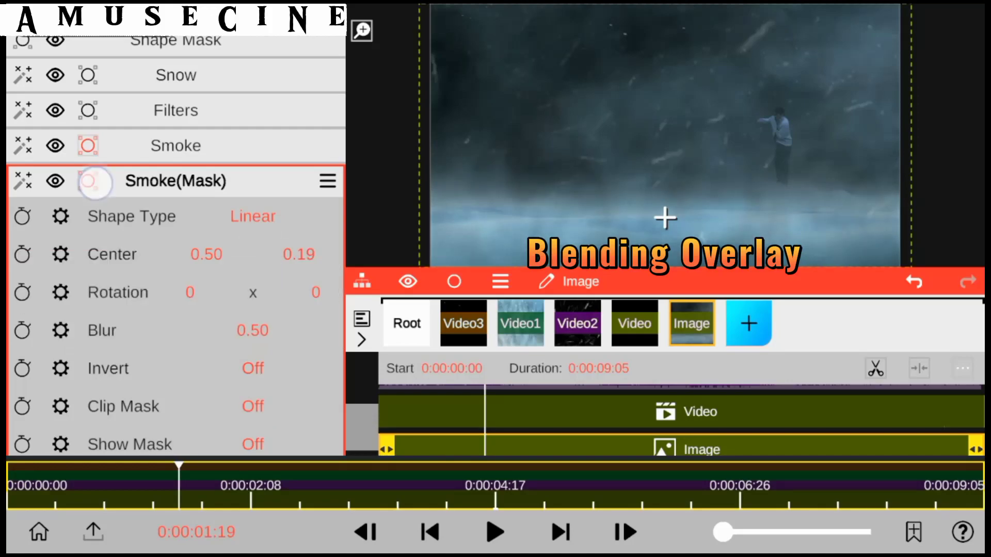
pyautogui.click(95, 183)
# Step: Set the smoke intensity to 0.35 and complexity to 9, leaving Invert off
pyautogui.click(253, 407)
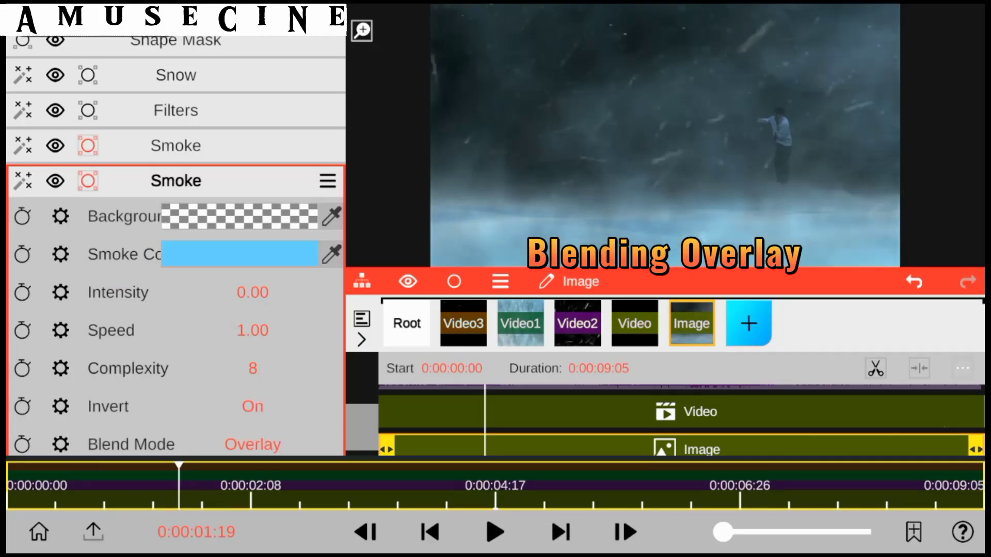
pyautogui.click(253, 406)
pyautogui.scroll(-2, 176, 246)
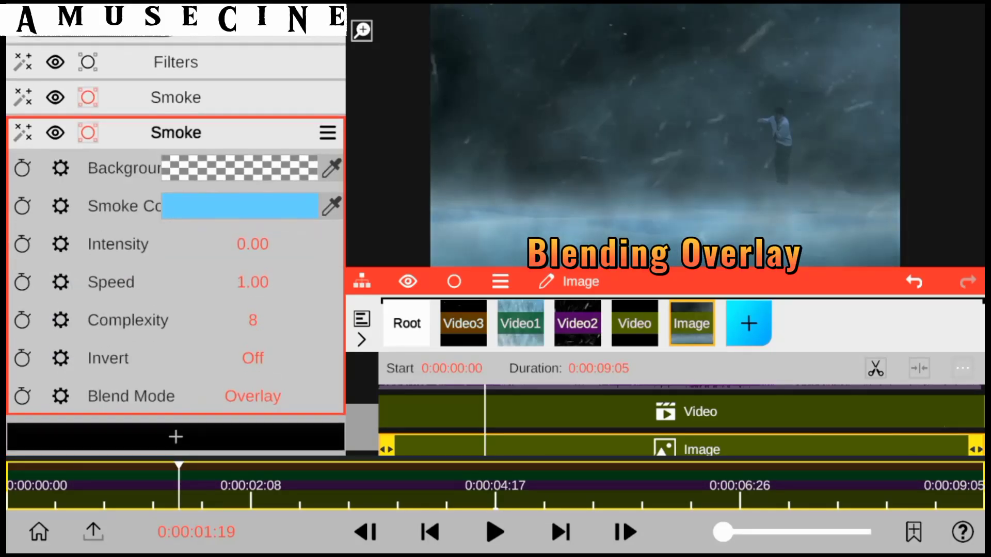
pyautogui.moveTo(269, 243); pyautogui.dragTo(273, 141)
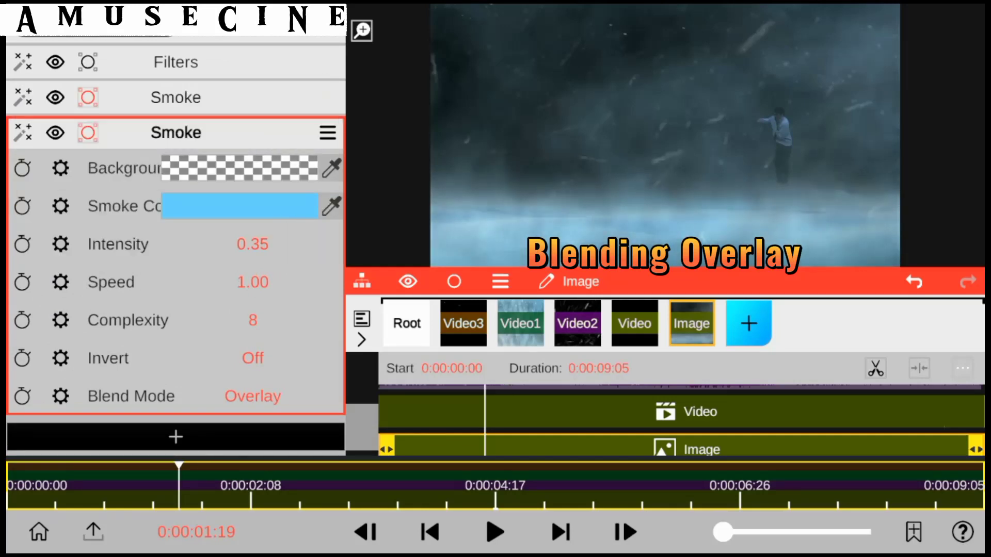
pyautogui.click(253, 320)
pyautogui.click(253, 320)
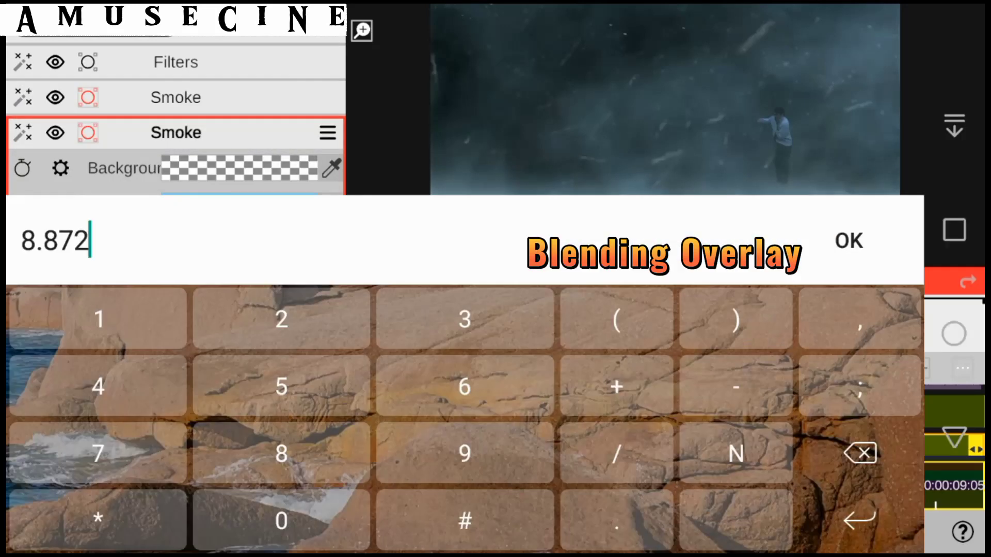
pyautogui.write('0')
pyautogui.press('Return')
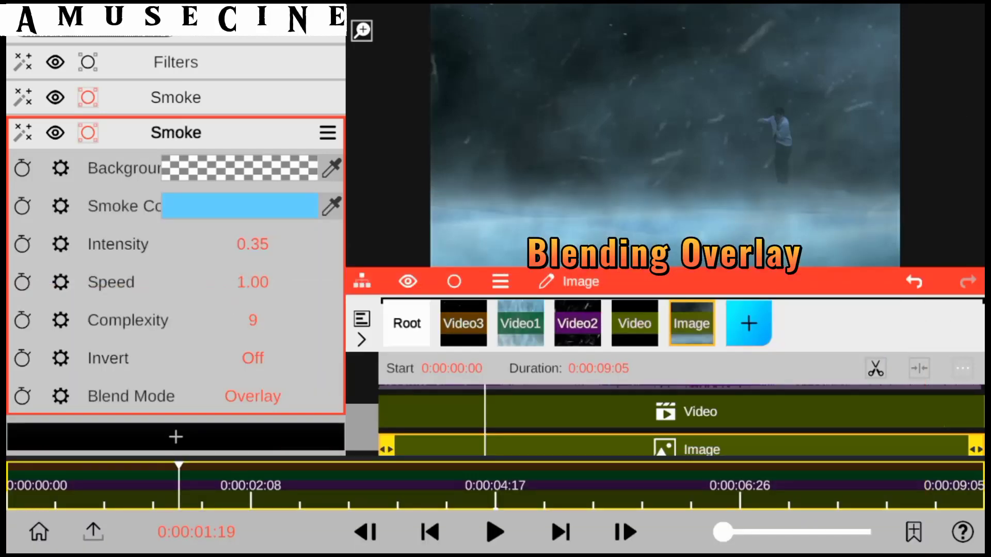
pyautogui.click(175, 132)
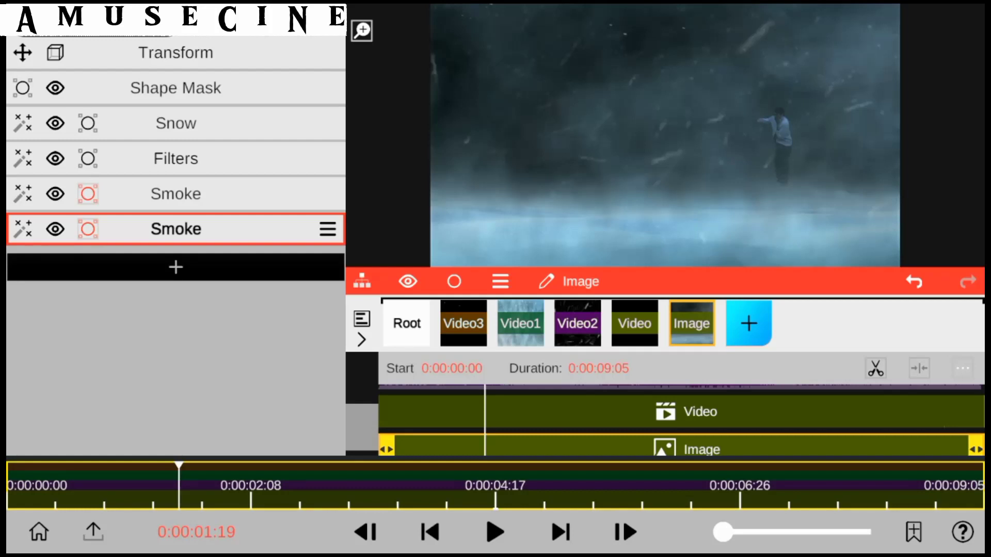
# Step: Add a black Image1 media layer at the project root, then select the keyed Video layer
pyautogui.click(408, 325)
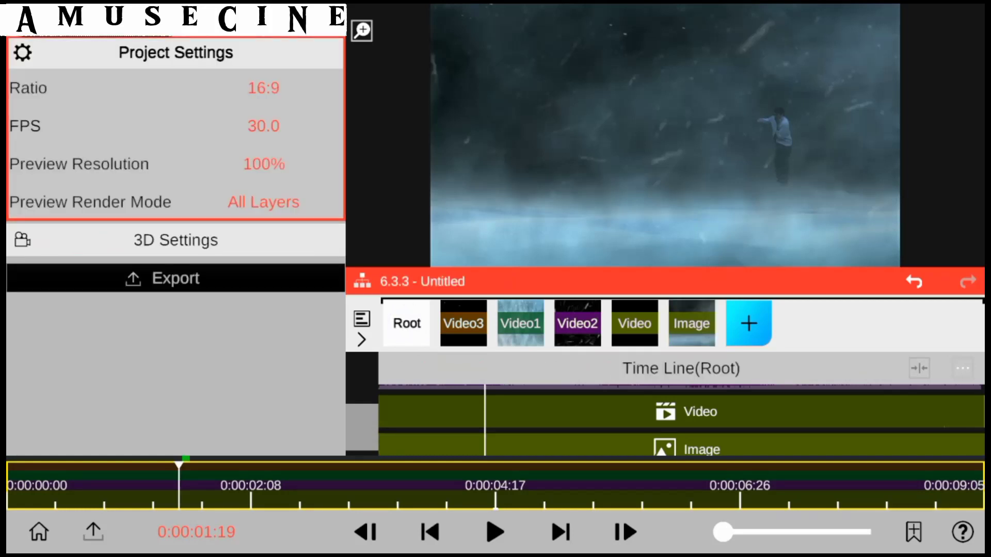
pyautogui.click(749, 323)
pyautogui.click(664, 62)
pyautogui.click(843, 104)
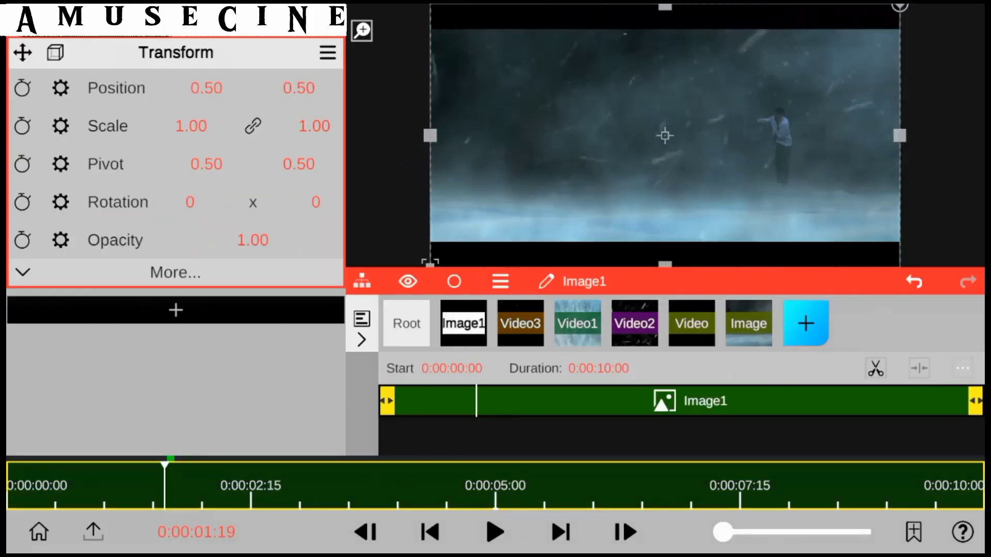
pyautogui.click(408, 325)
pyautogui.click(463, 323)
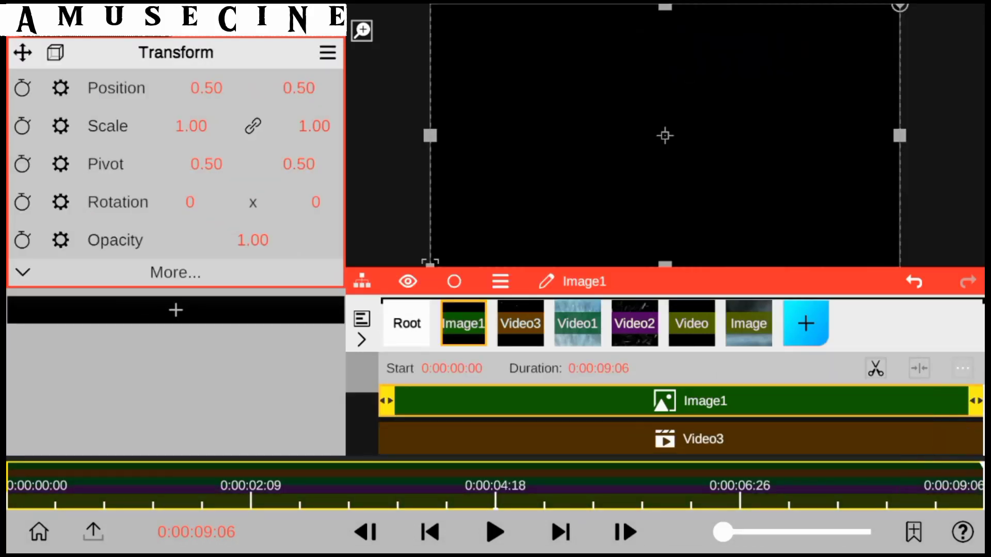
pyautogui.click(21, 483)
pyautogui.click(408, 323)
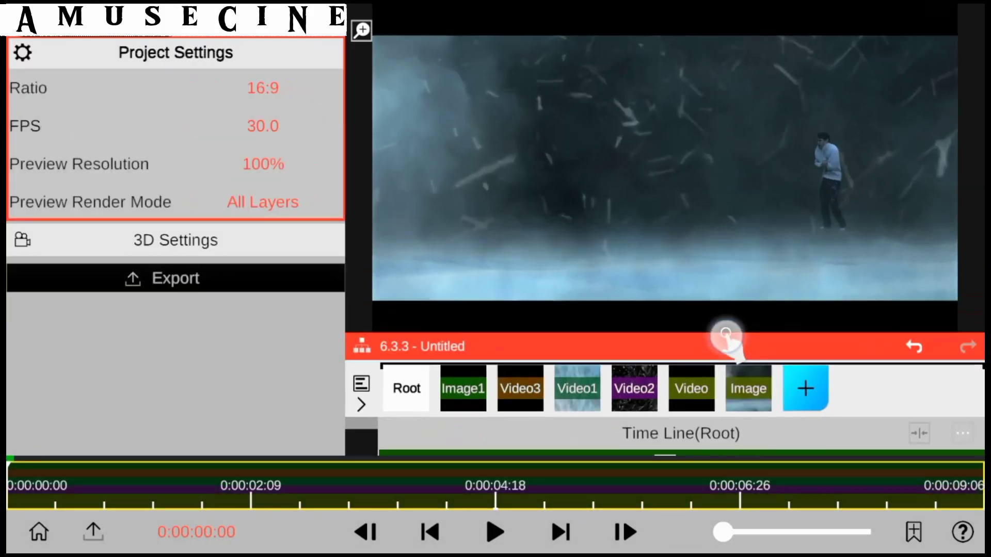
pyautogui.click(689, 400)
# Step: Nudge the Video layer's Transform opacity to 0.99 and play back the composite
pyautogui.click(174, 228)
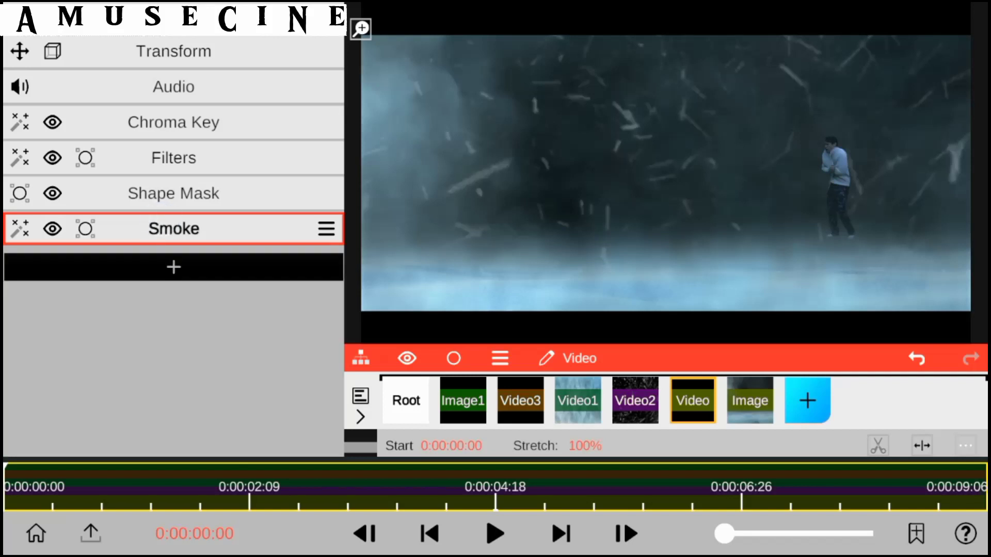
pyautogui.click(223, 62)
pyautogui.moveTo(268, 242); pyautogui.dragTo(269, 258)
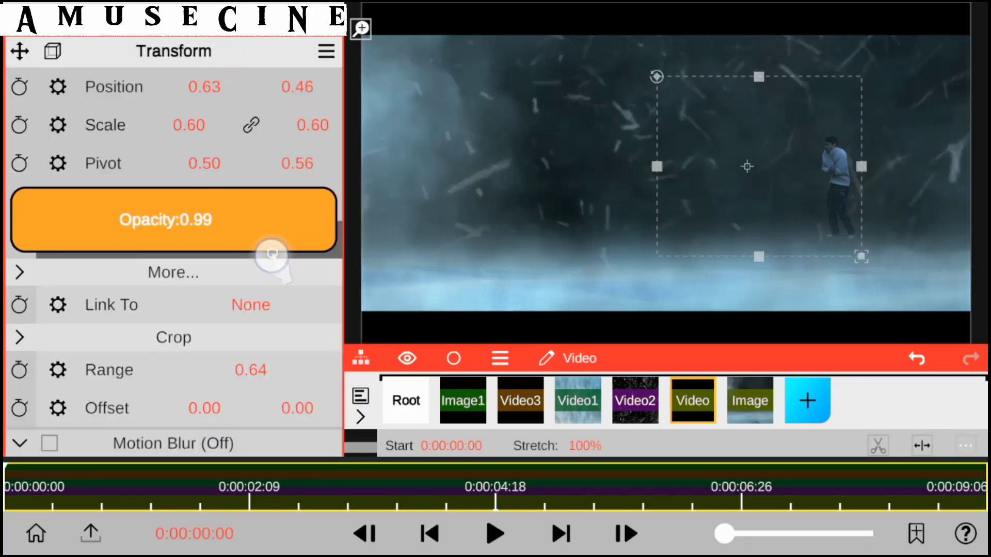
pyautogui.click(229, 63)
pyautogui.click(493, 534)
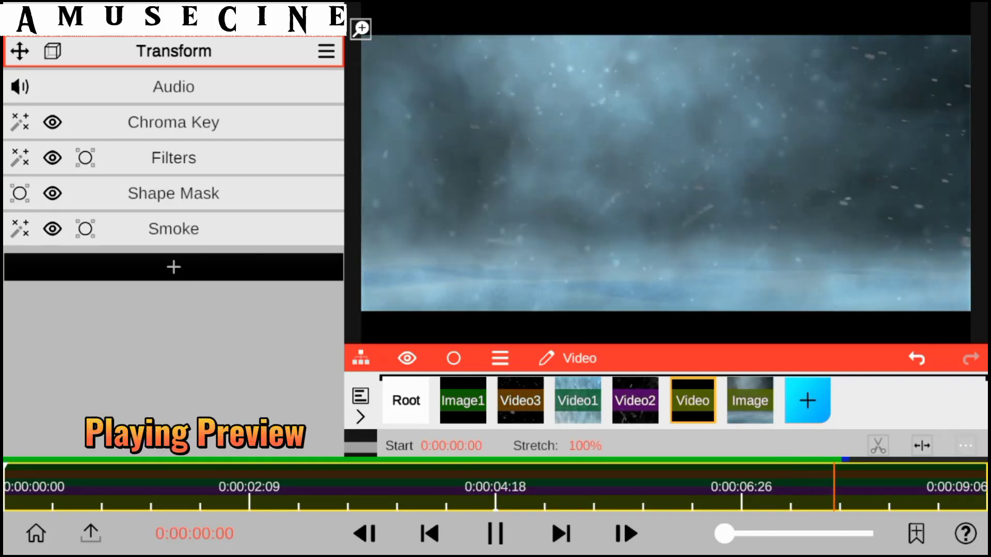
# Step: Enlarge the timeline and widen Video1 to Scale X 1.04
pyautogui.moveTo(821, 358); pyautogui.dragTo(800, 245)
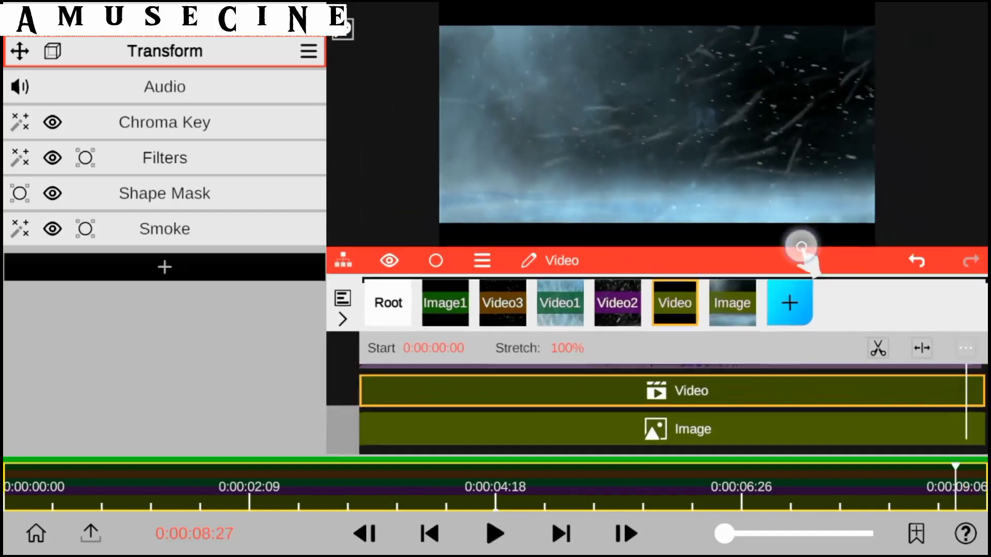
pyautogui.click(549, 307)
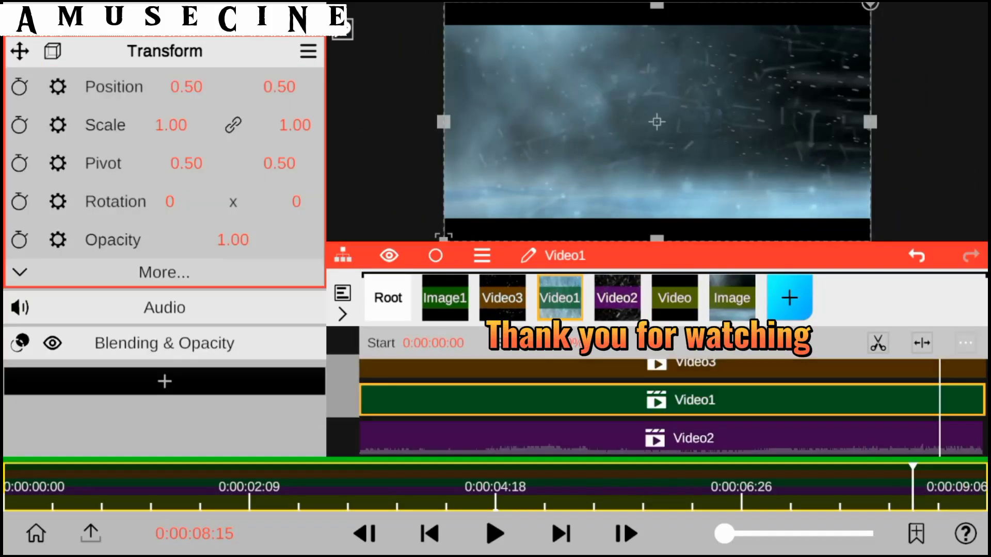
pyautogui.click(387, 254)
pyautogui.moveTo(171, 125); pyautogui.dragTo(199, 129)
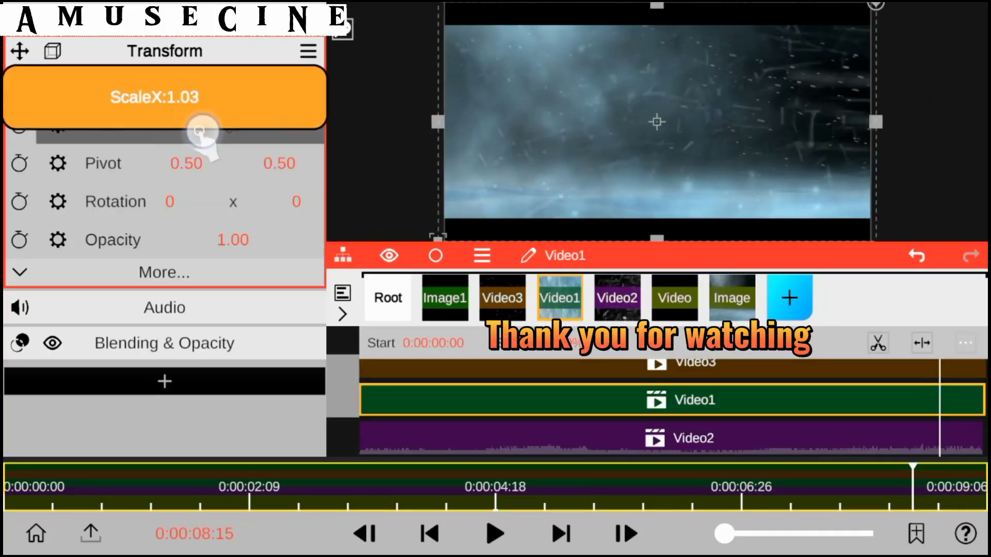
# Step: Raise the Image layer's smoke intensity to 0.40, trying and undoing a Multiply blend
pyautogui.click(732, 309)
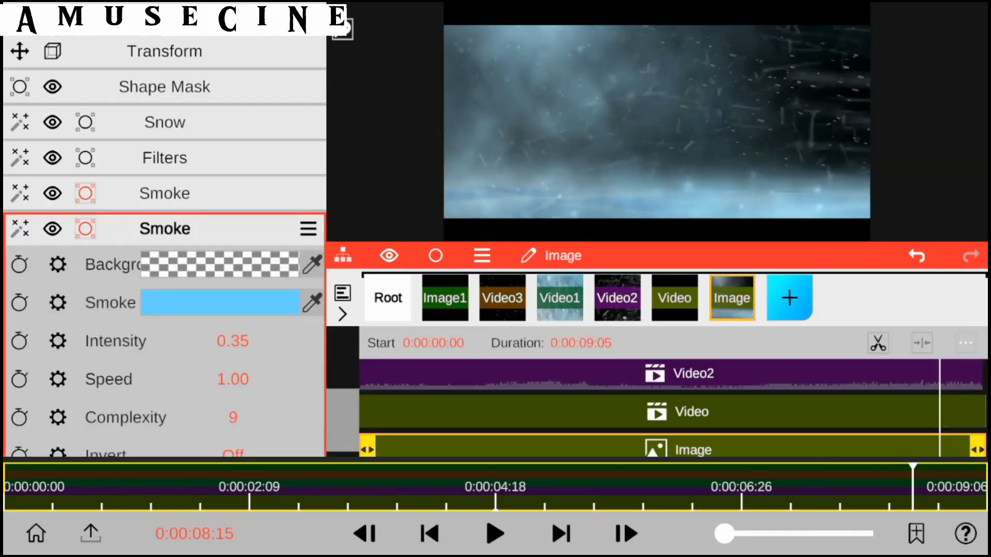
pyautogui.moveTo(253, 314); pyautogui.dragTo(273, 315)
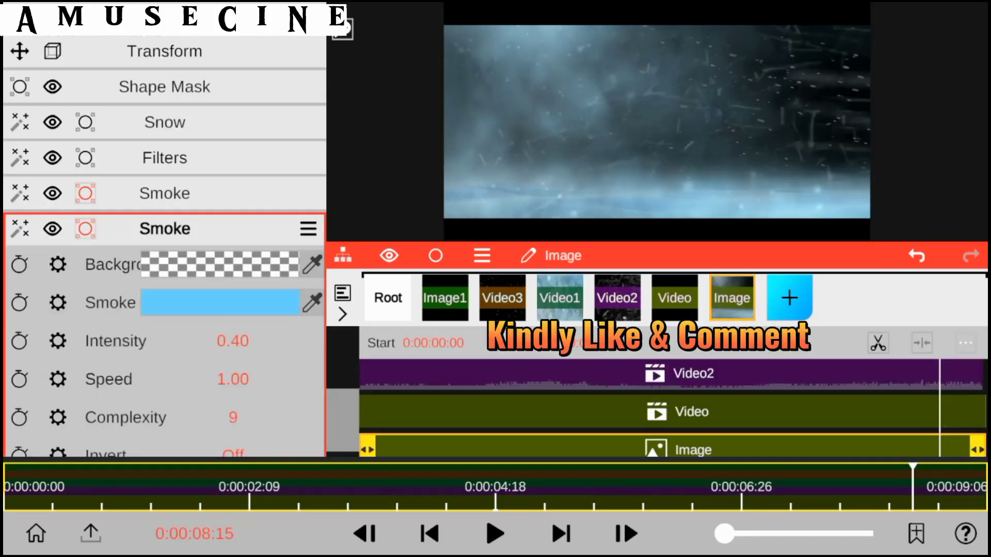
pyautogui.moveTo(79, 352); pyautogui.dragTo(79, 304)
pyautogui.click(232, 292)
pyautogui.write('0.3')
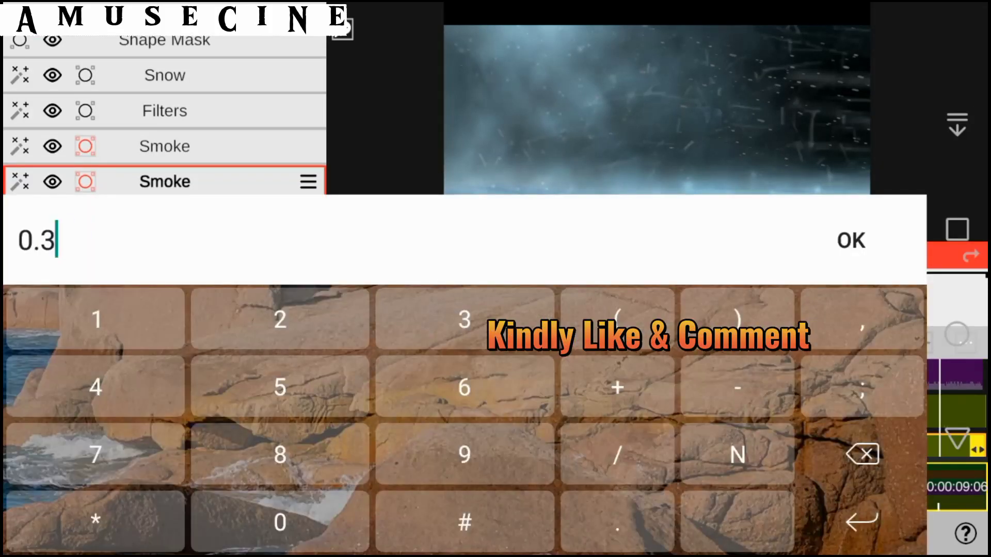
pyautogui.press('Escape')
pyautogui.scroll(-2, 165, 258)
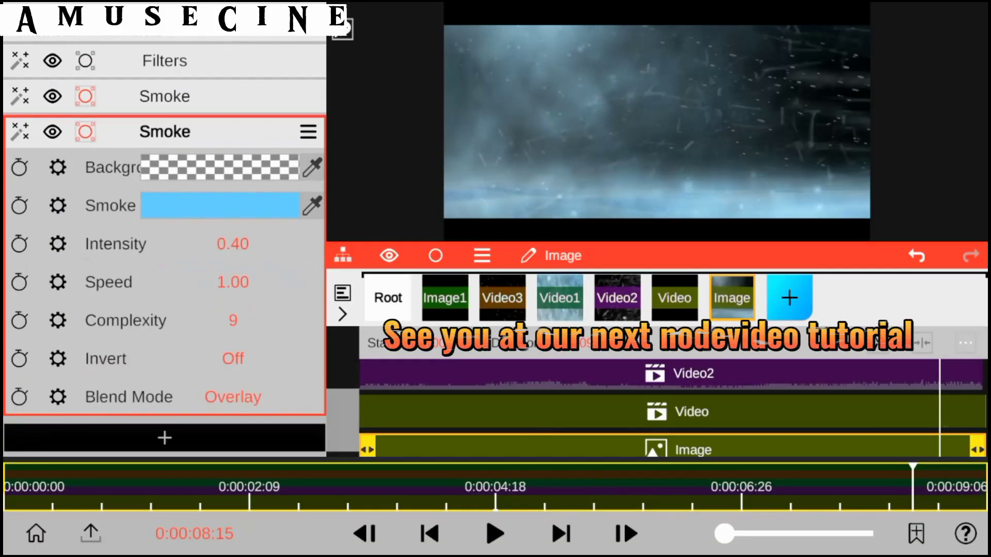
pyautogui.click(233, 397)
pyautogui.click(77, 106)
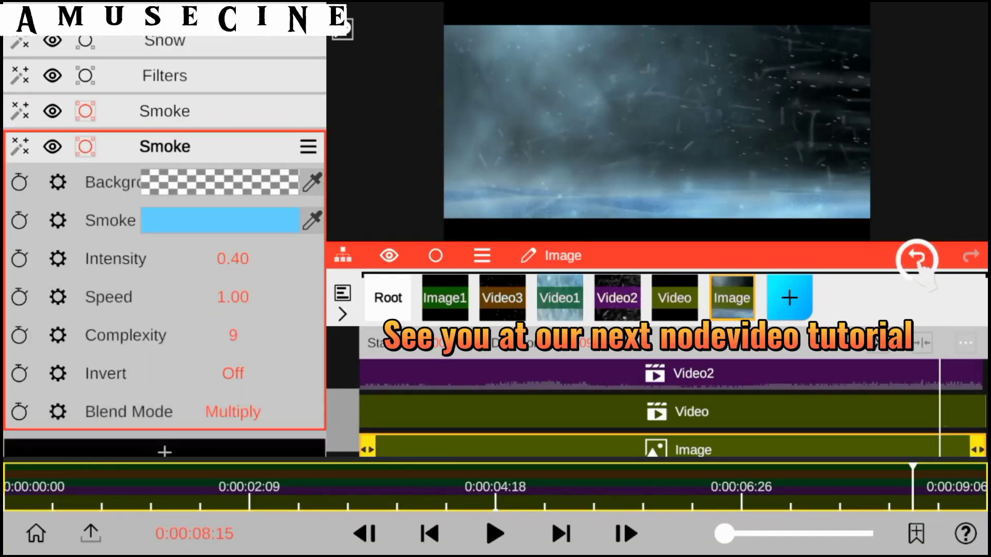
pyautogui.click(917, 258)
# Step: Set export quality to Very High and resolution to 1080P
pyautogui.click(91, 534)
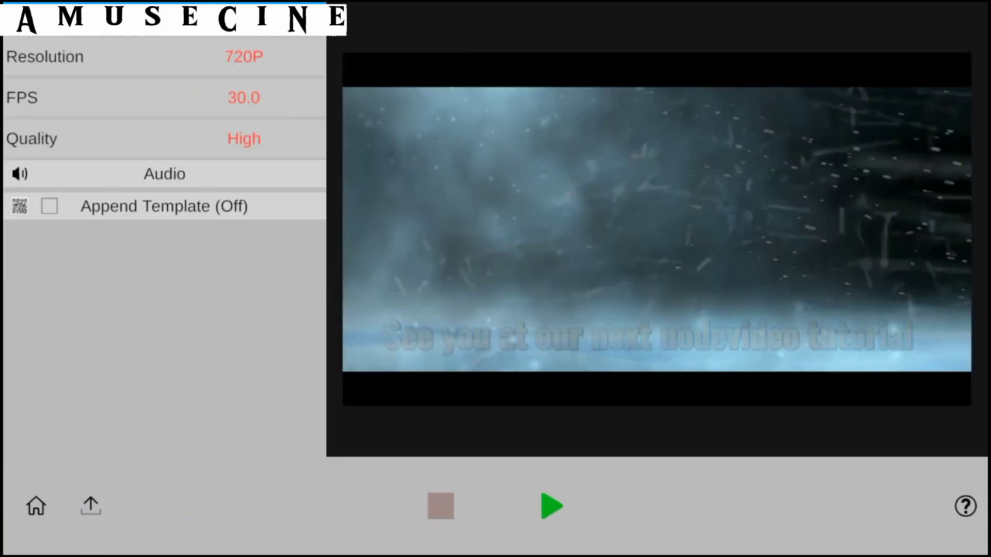
pyautogui.click(244, 139)
pyautogui.click(164, 183)
pyautogui.click(244, 56)
pyautogui.click(160, 106)
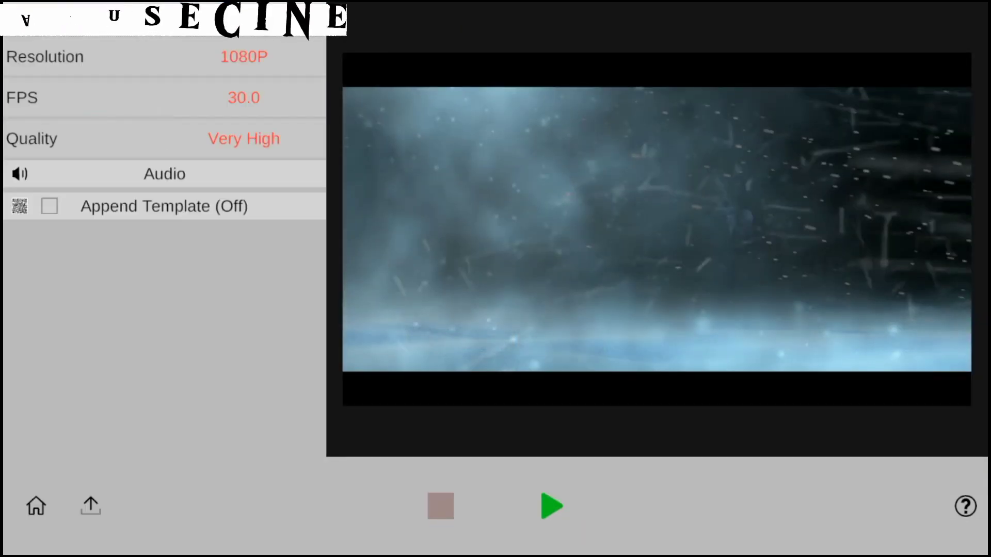